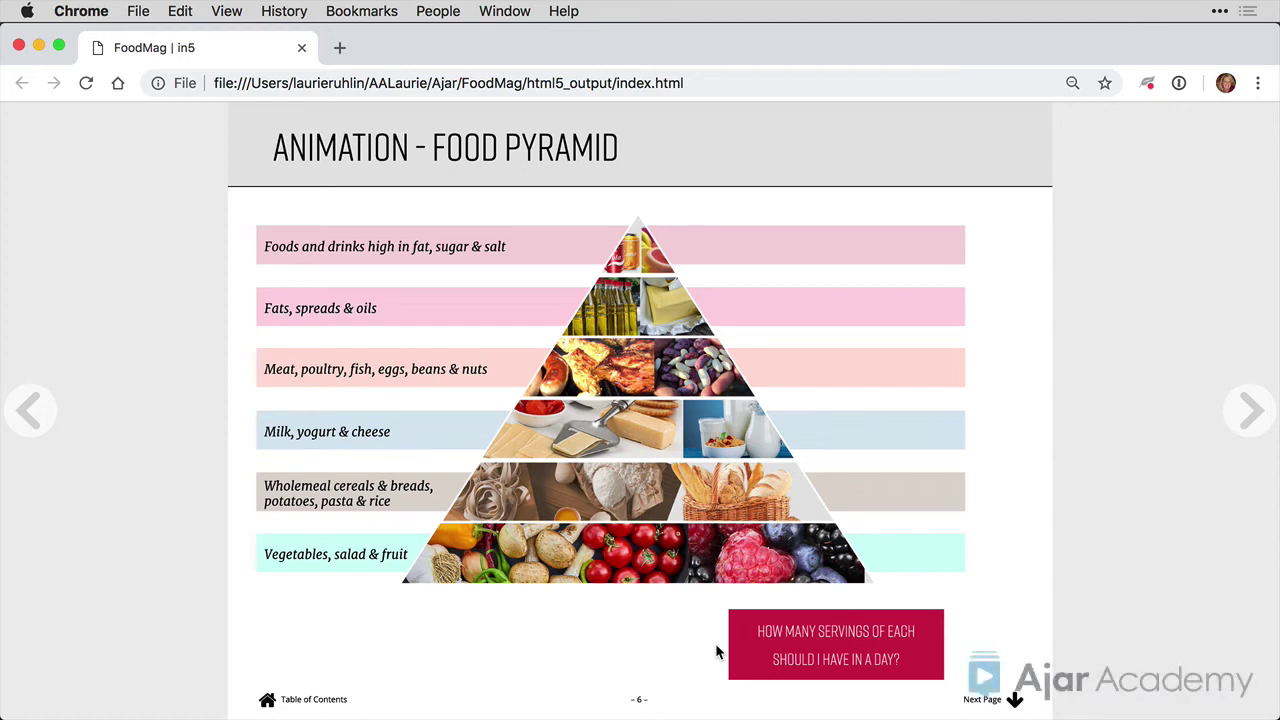
Press the 'How many servings of each should I have in a day?' button in Chrome to reveal the serving circles.
left_click(756, 652)
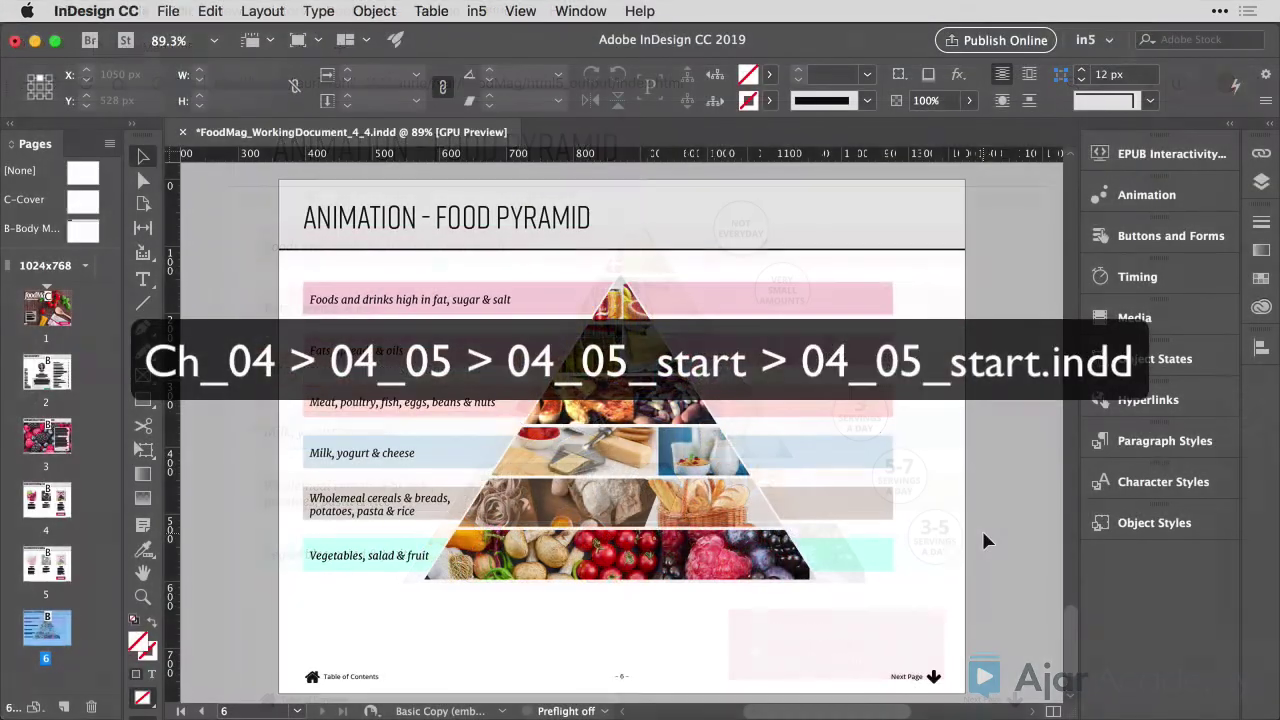
Move the circles group from the pasteboard to beside the pyramid tiers, then return to preview view.
key("w")
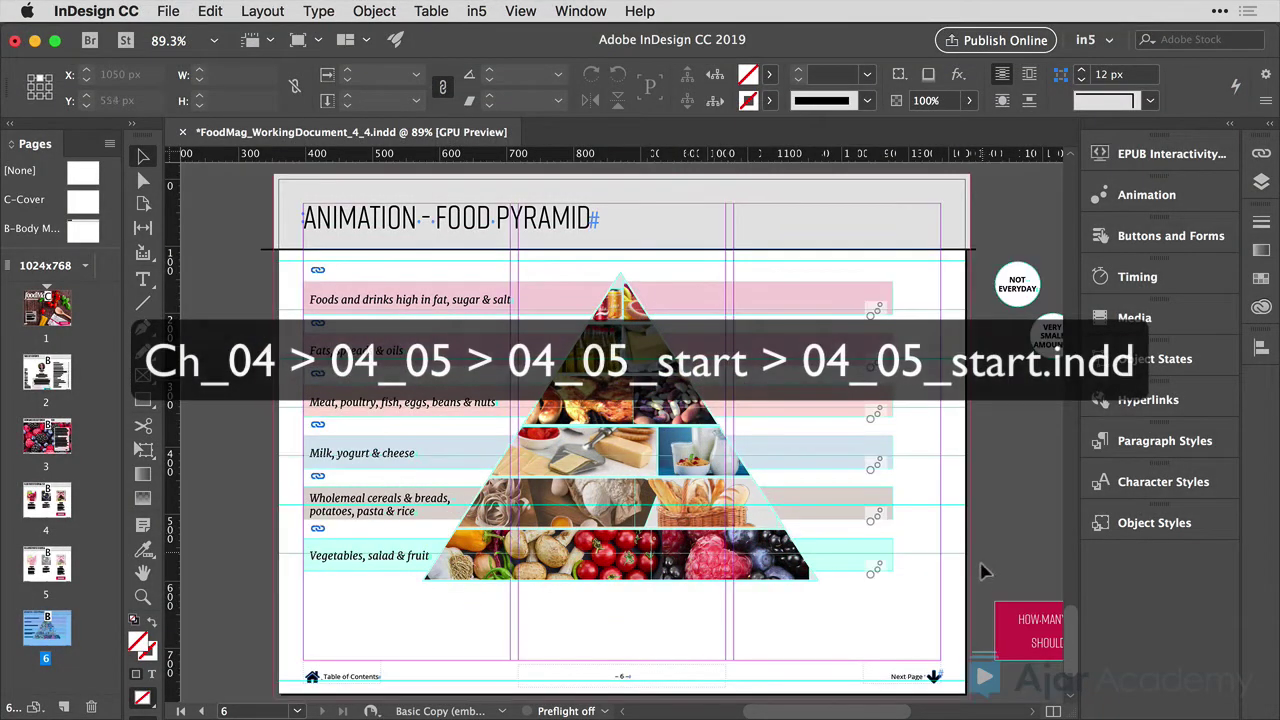
left_click(1010, 273)
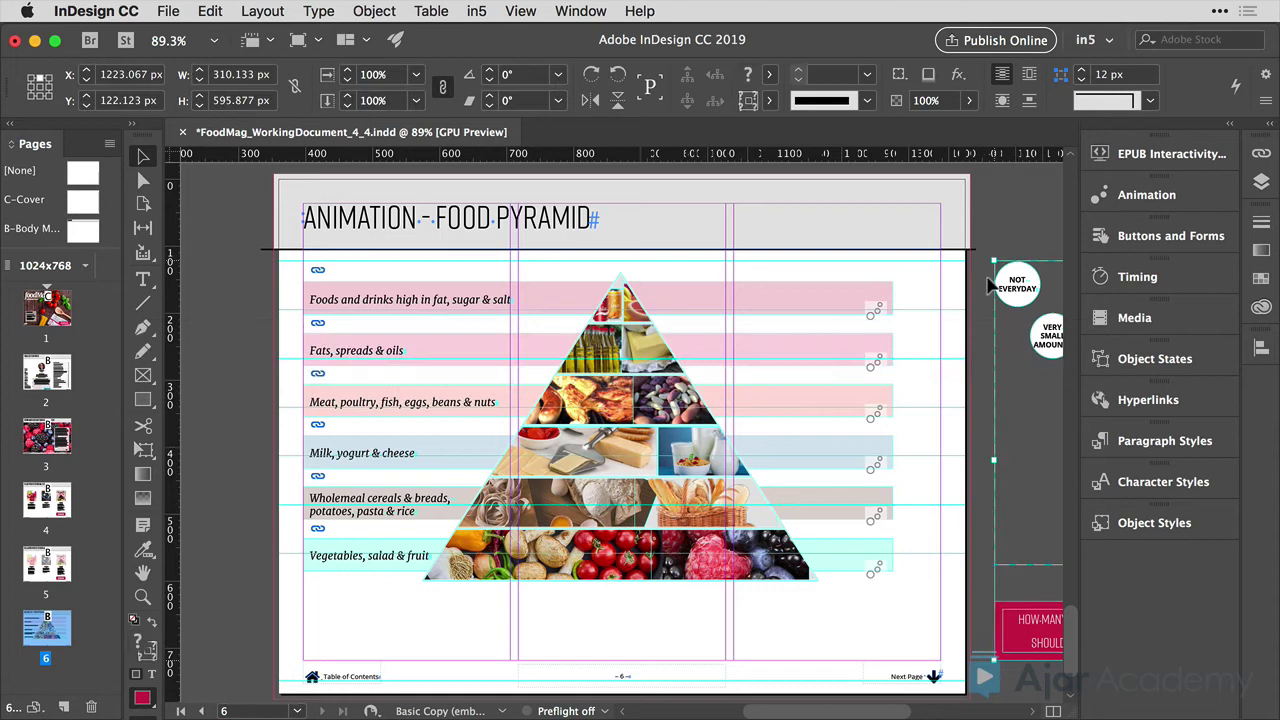
left_click_drag(1011, 272, 667, 287)
key("super+shift+a")
key("w")
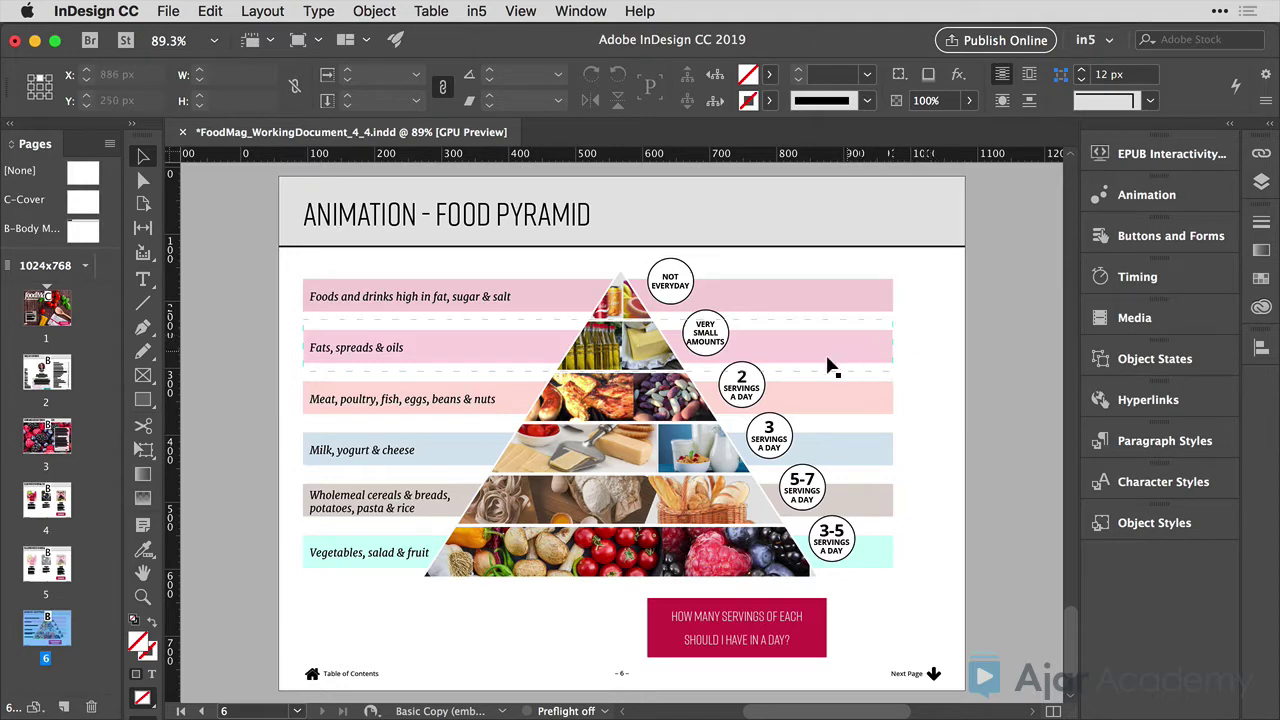
Apply the Fly in from Right animation preset to the servings circles group.
left_click(757, 395)
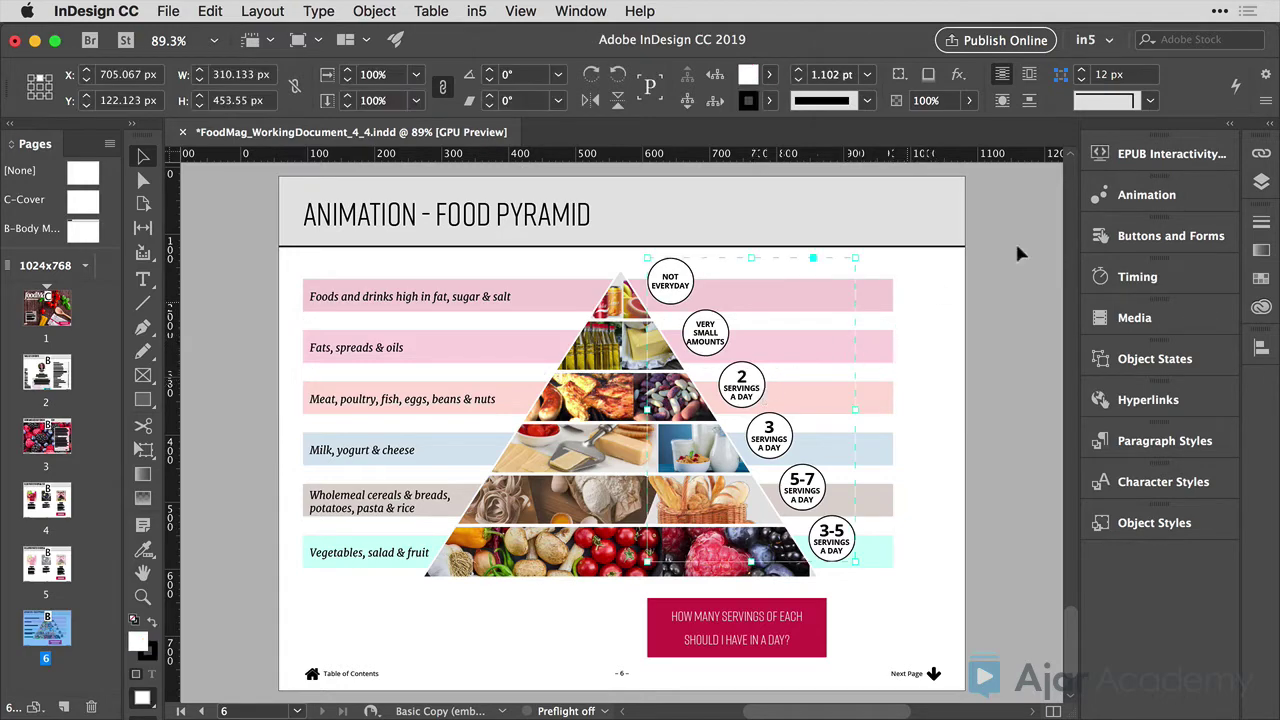
left_click(1147, 195)
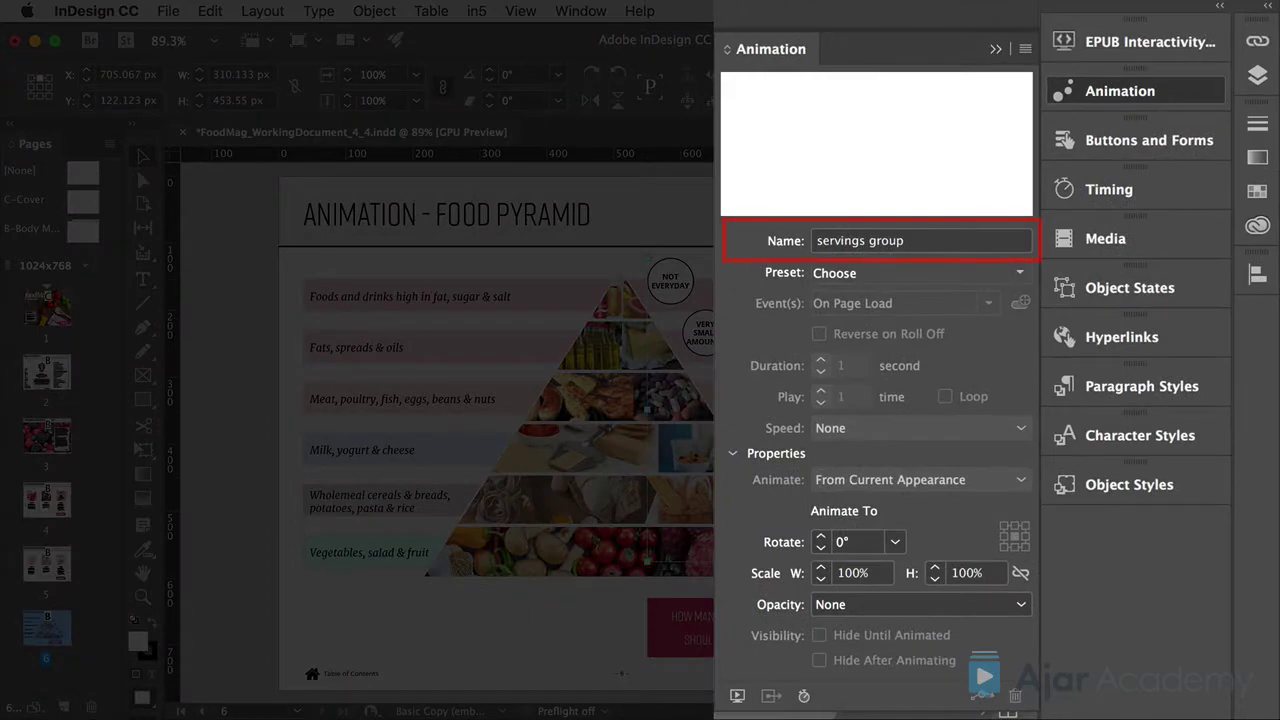
left_click(1257, 75)
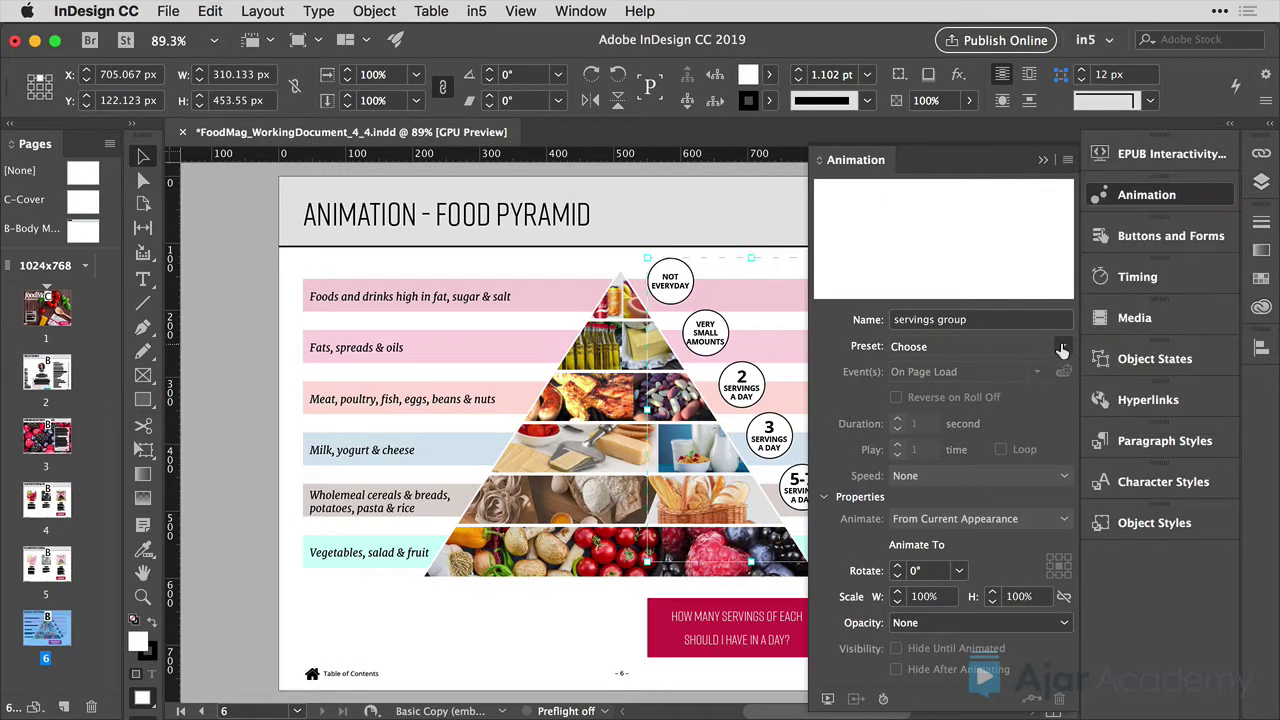
left_click(1063, 347)
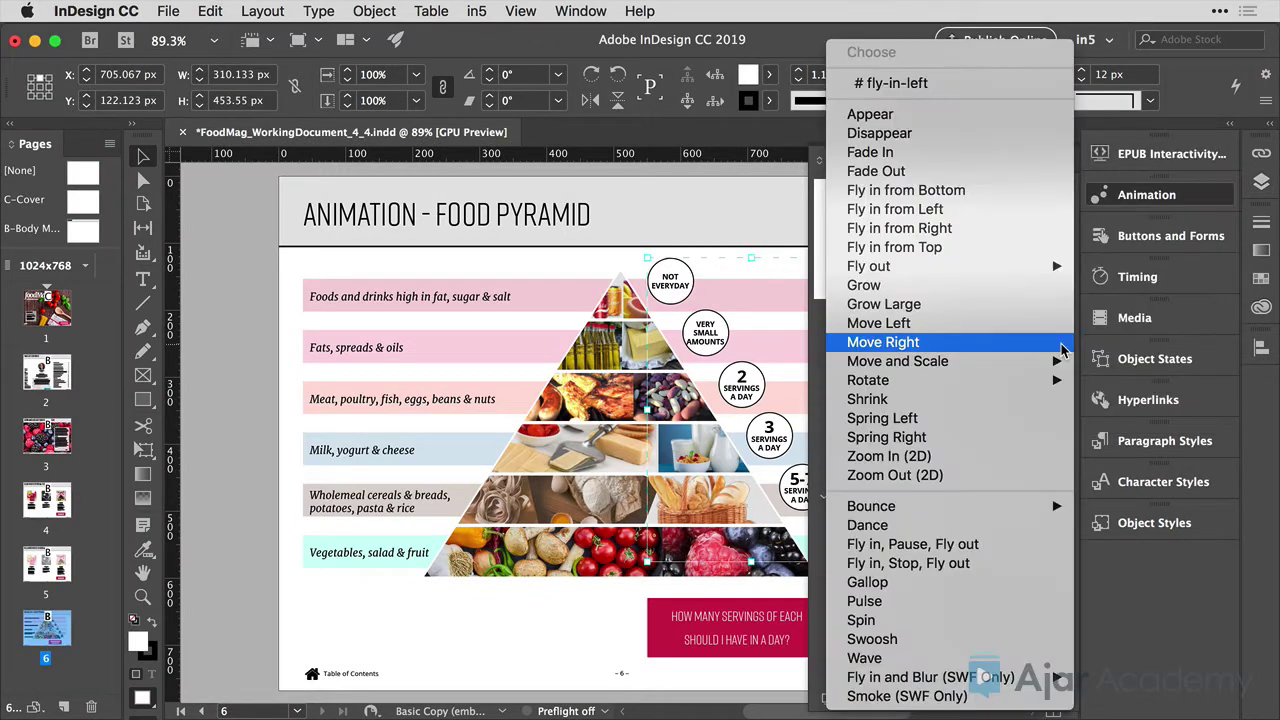
left_click(1052, 229)
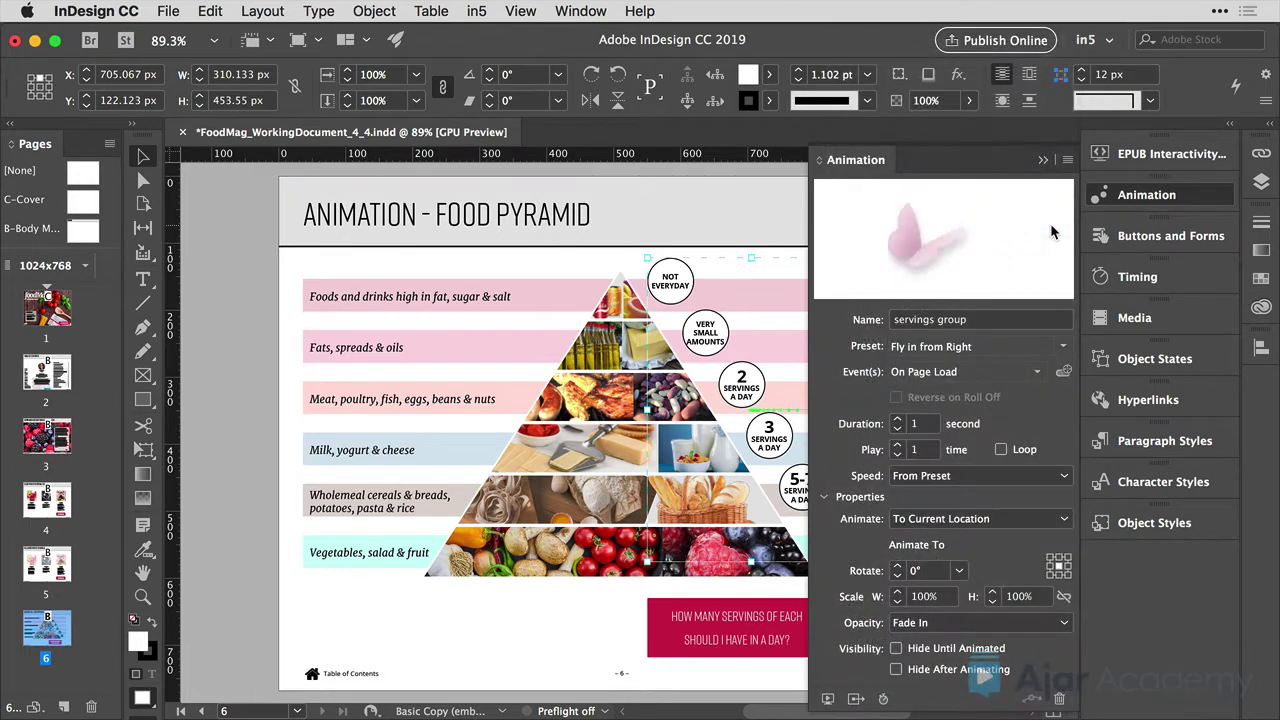
left_click(873, 167)
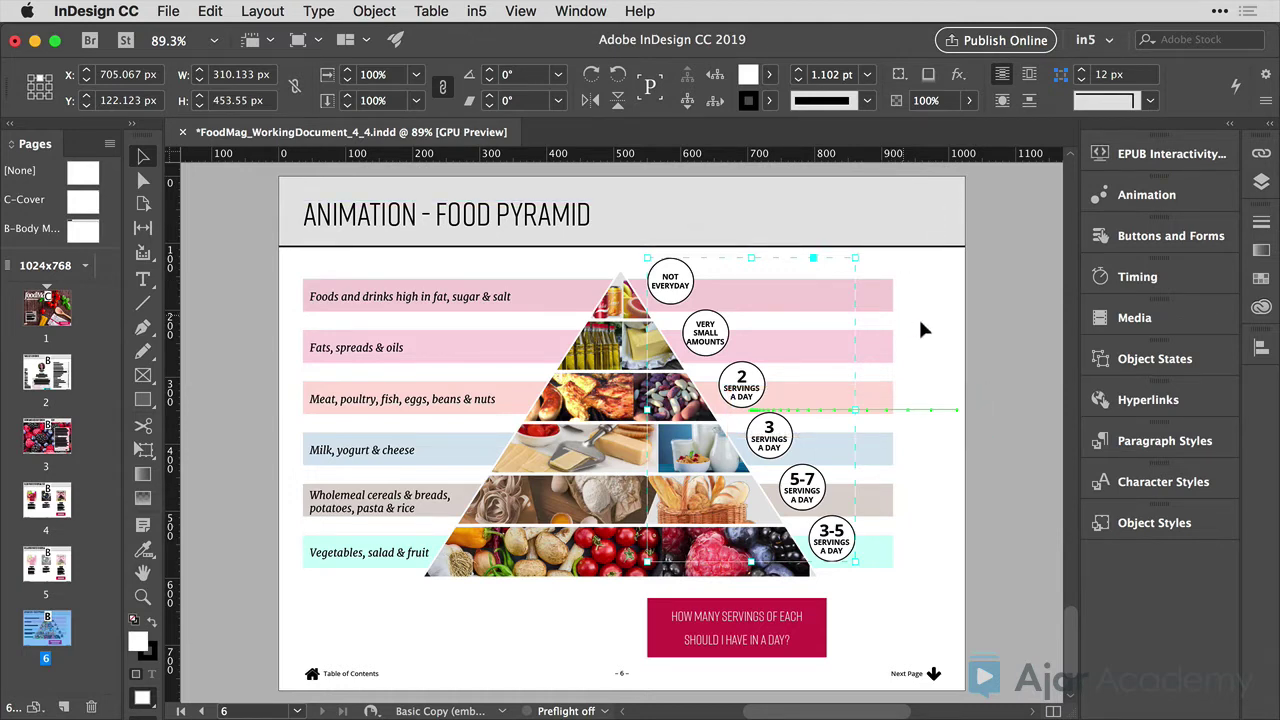
Watch the fly-in in the EPUB Interactivity Preview, then reopen the group's Animation panel.
left_click(1150, 154)
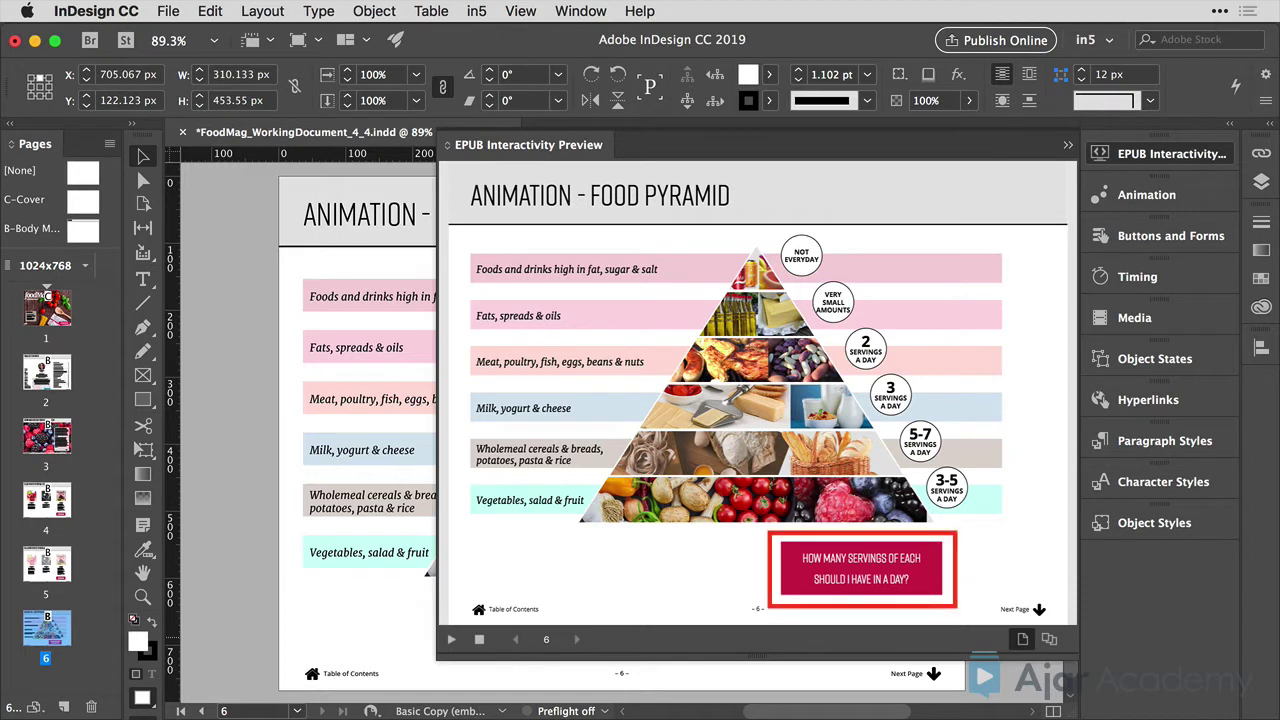
left_click(1171, 153)
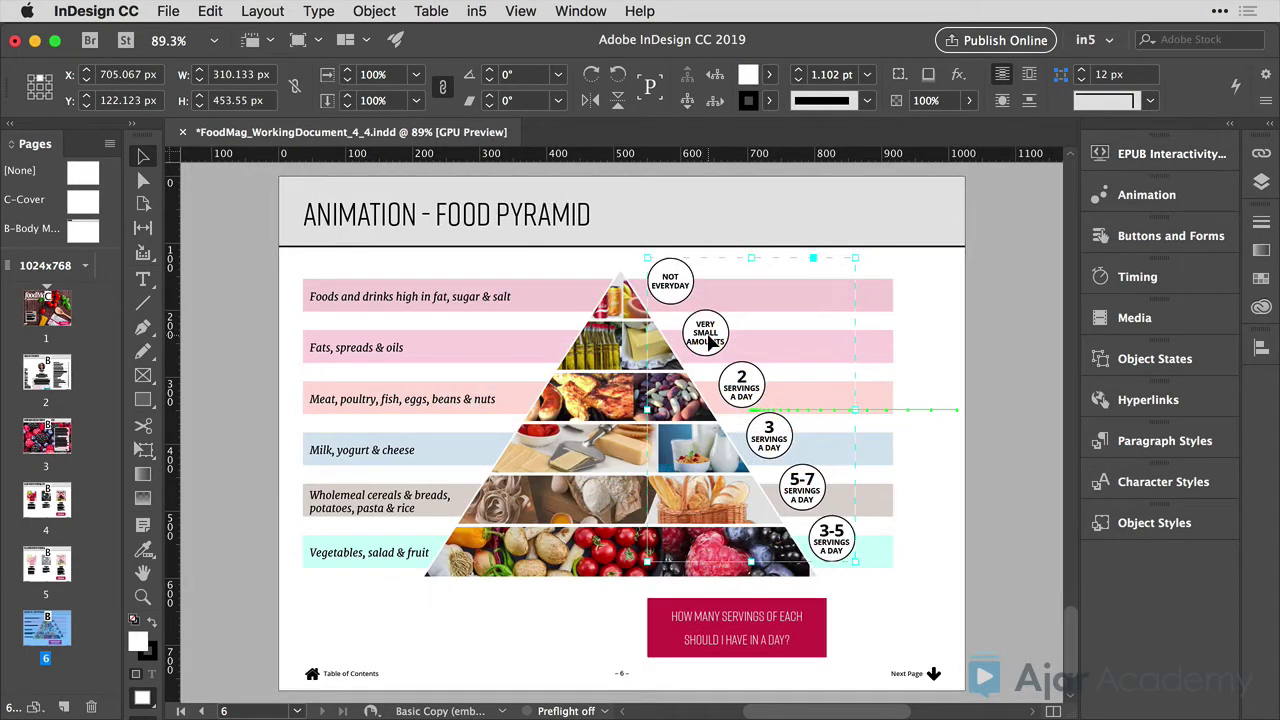
left_click(1134, 196)
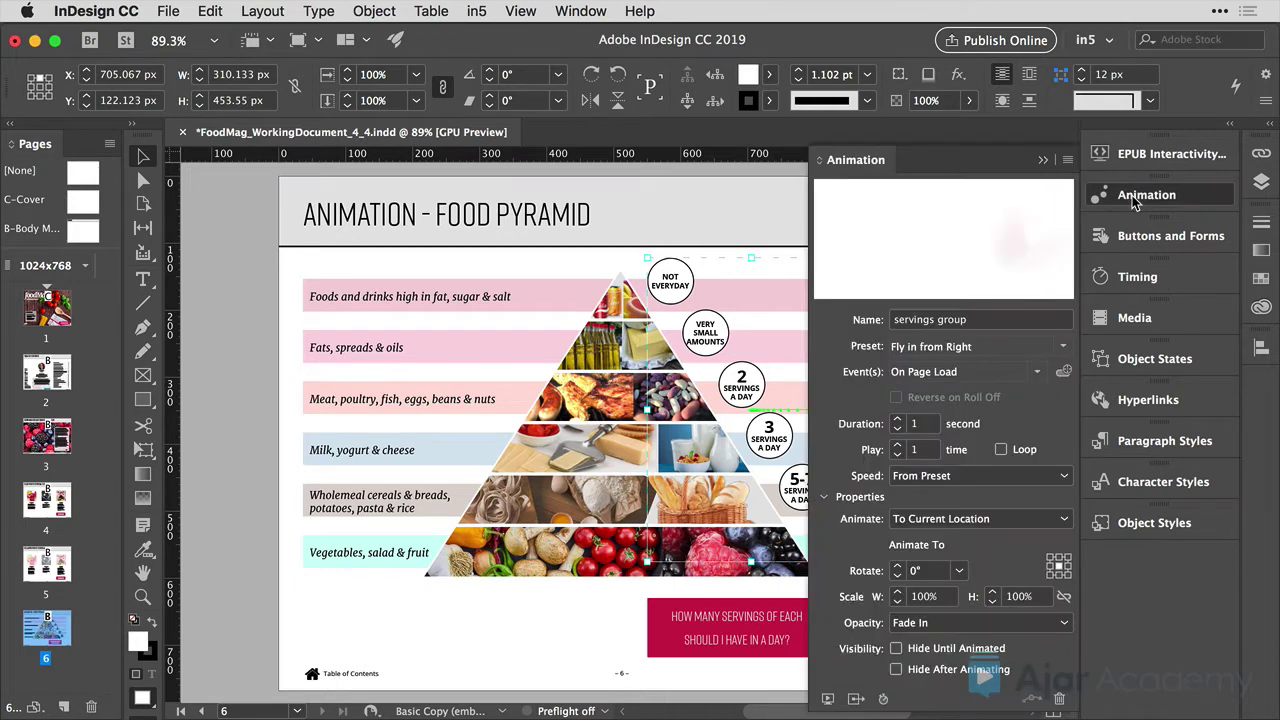
Make the red 'How many servings' box Button 49, set to play the servings group animation.
left_click(1063, 373)
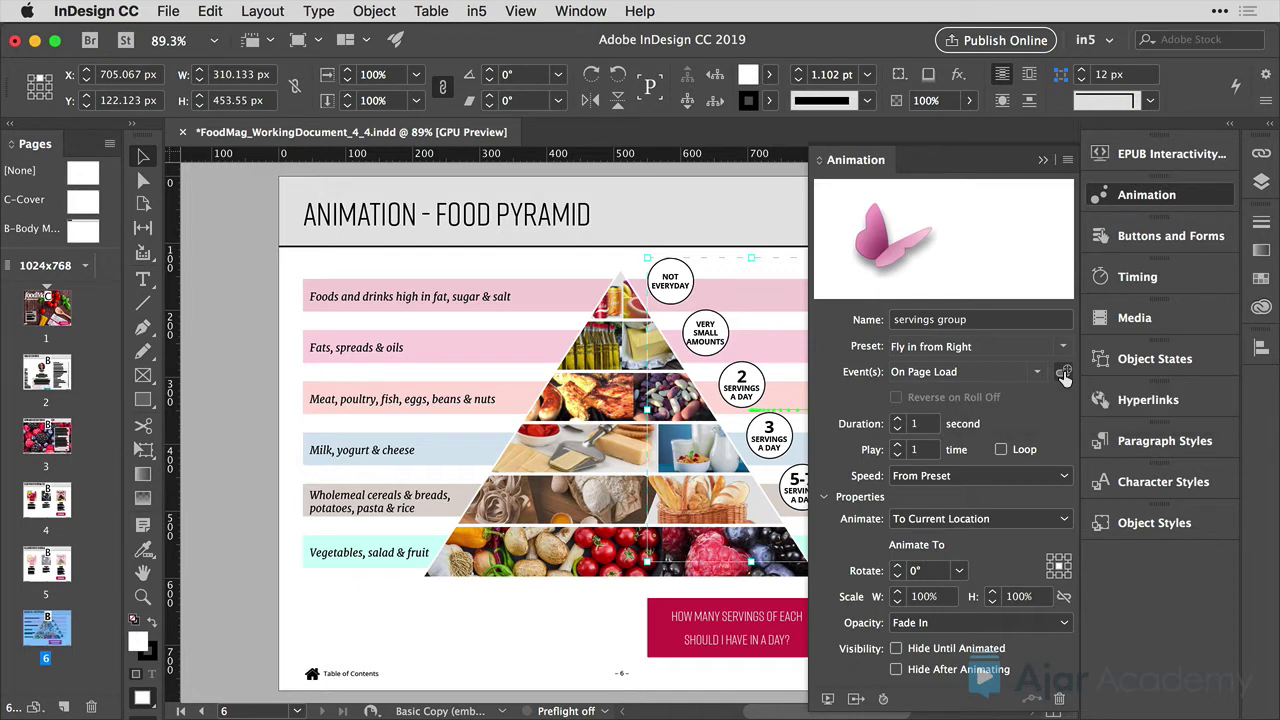
left_click(716, 627)
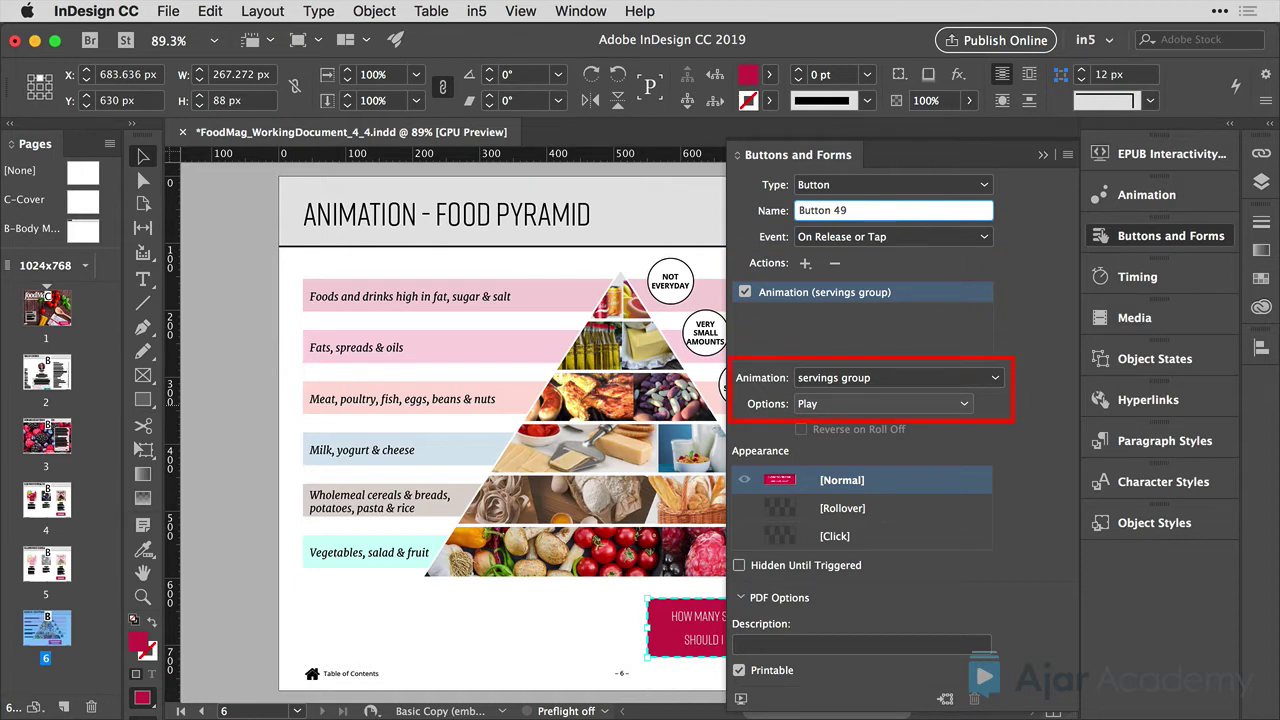
Test Button 49 in the EPUB Interactivity Preview by playing the page and pressing it, then close the preview.
left_click(1170, 236)
left_click(1150, 154)
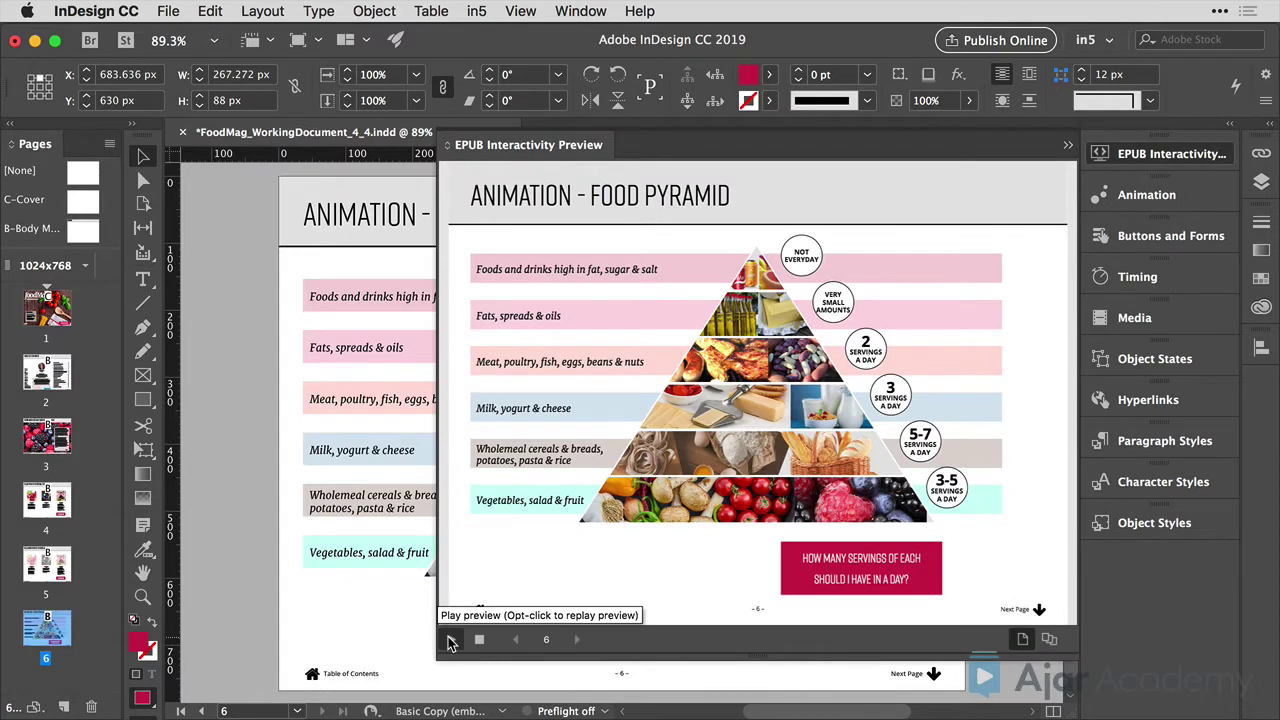
left_click(450, 642)
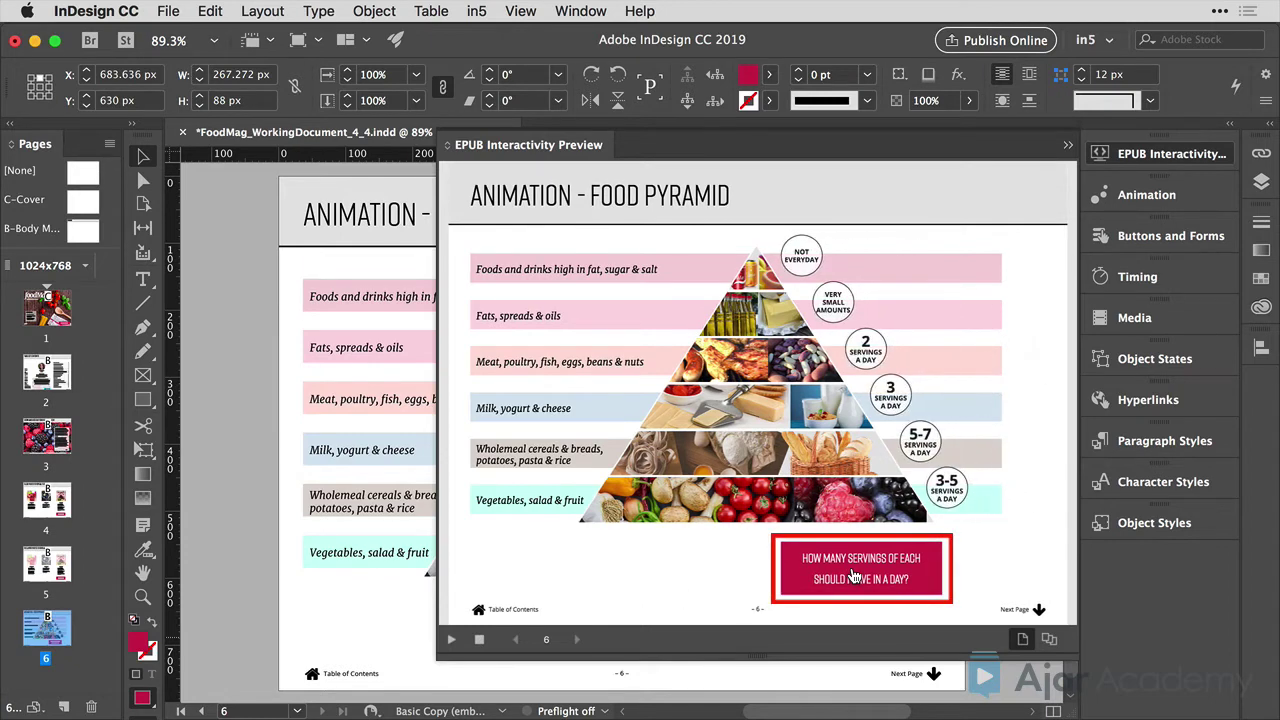
left_click(840, 574)
left_click(1160, 153)
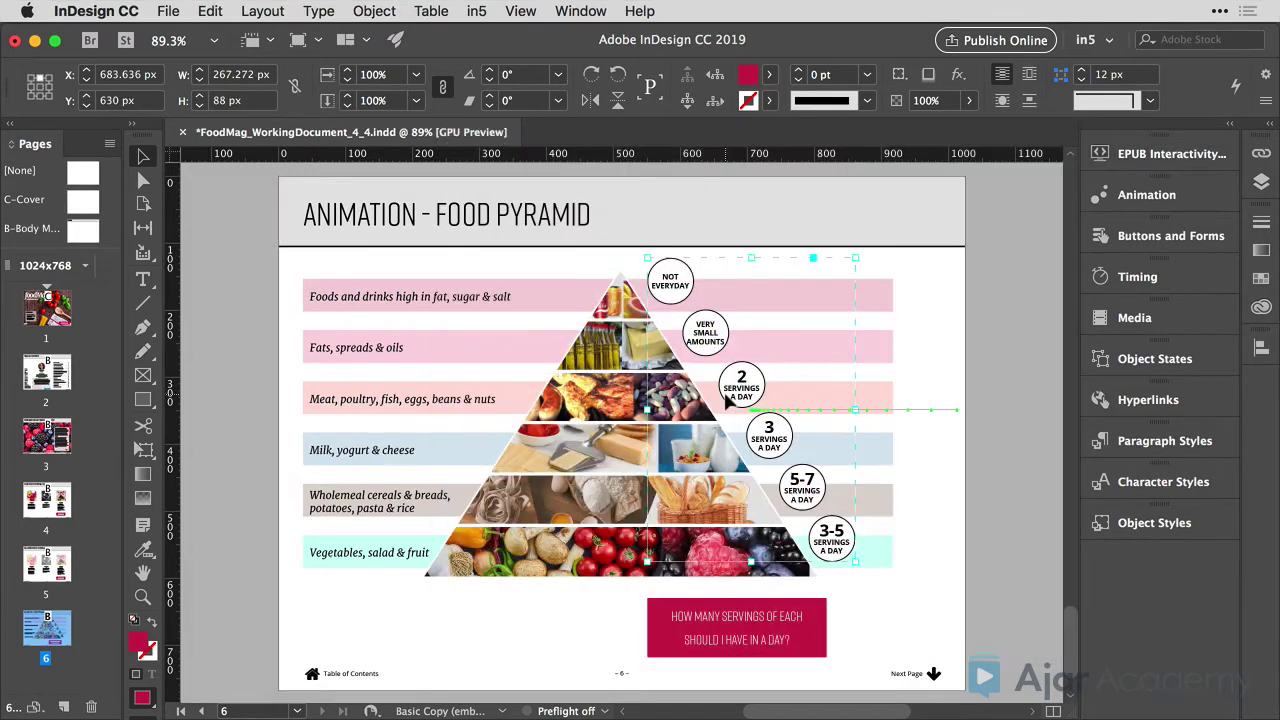
Uncheck On Page Load in the group's animation events, leaving only On Release.
left_click(1158, 192)
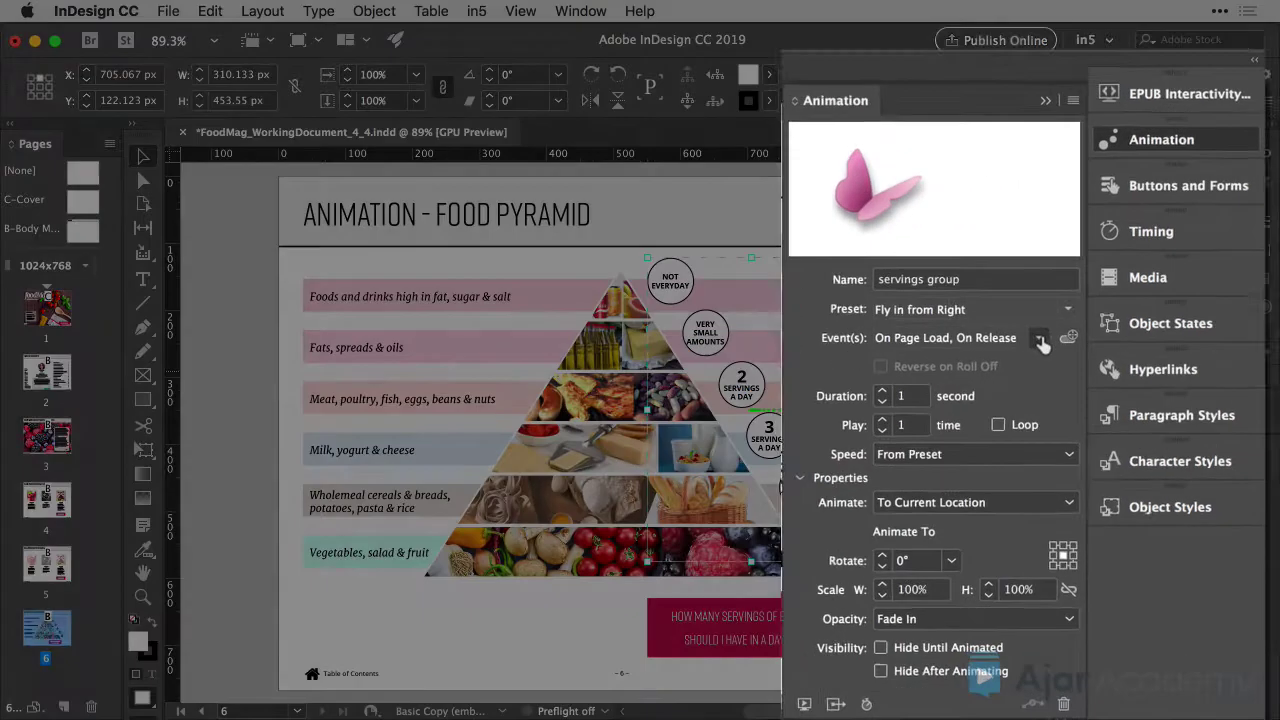
left_click(1037, 371)
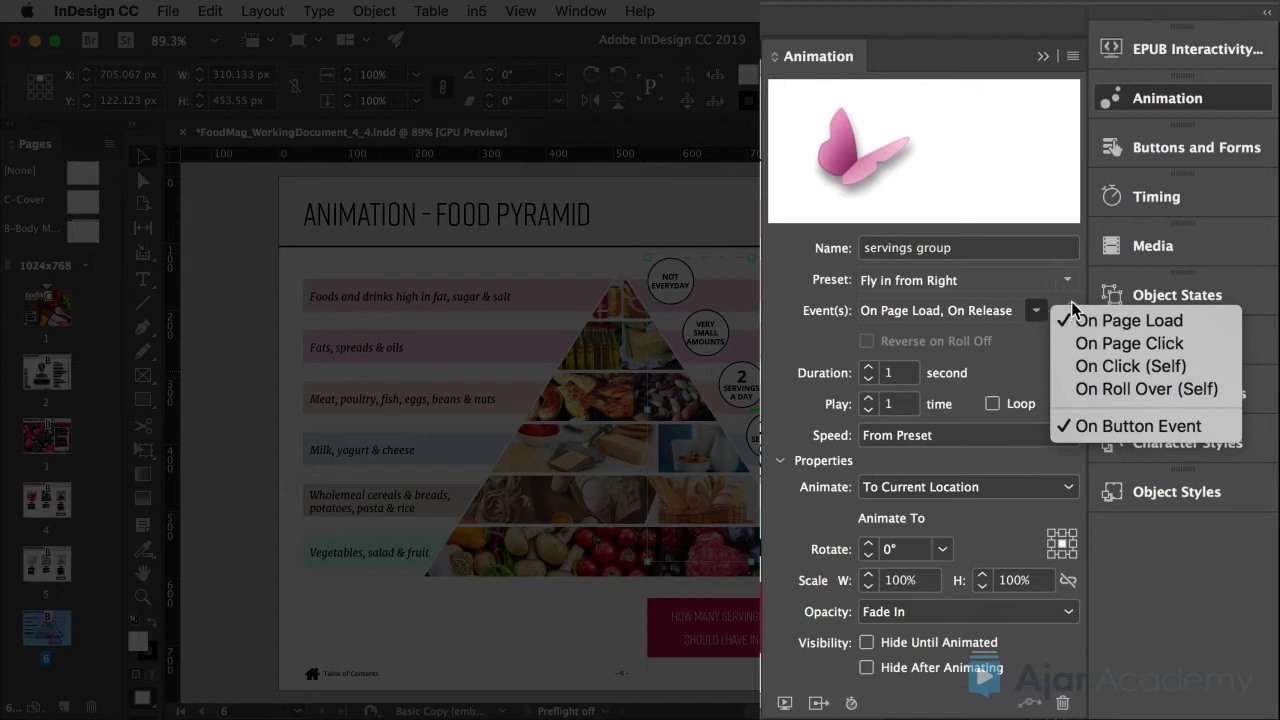
left_click(1070, 304)
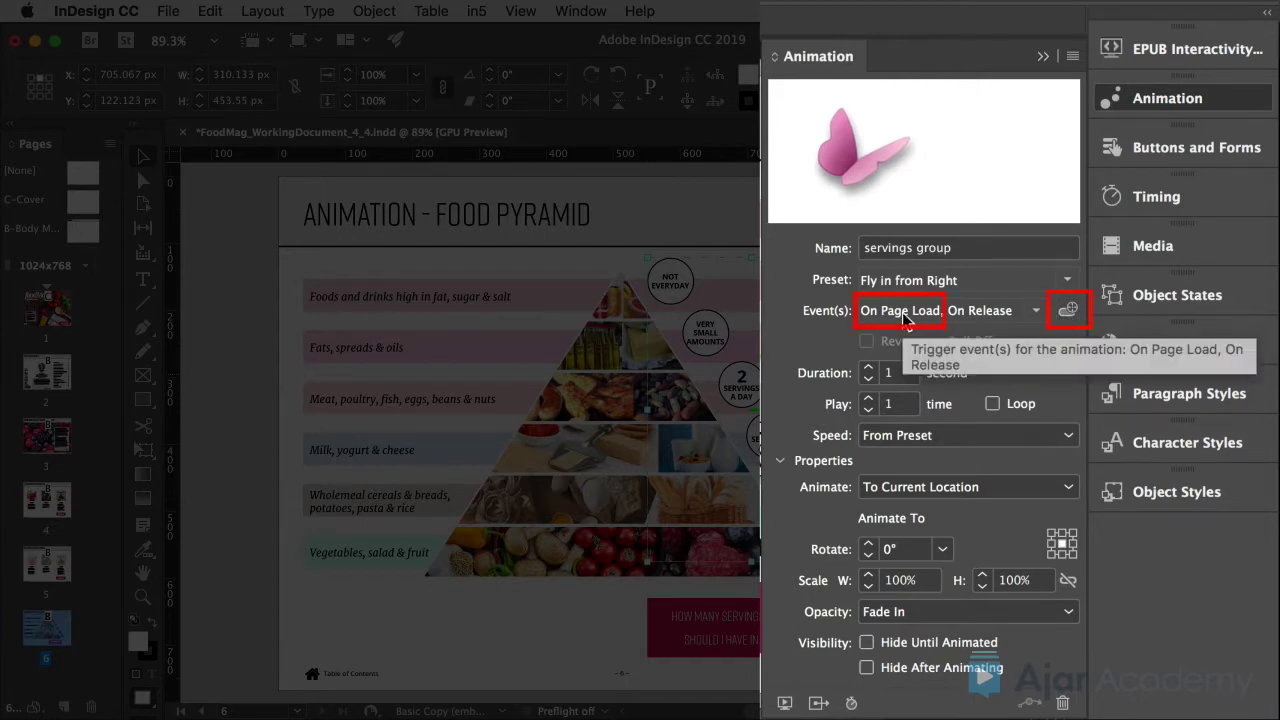
left_click(1036, 312)
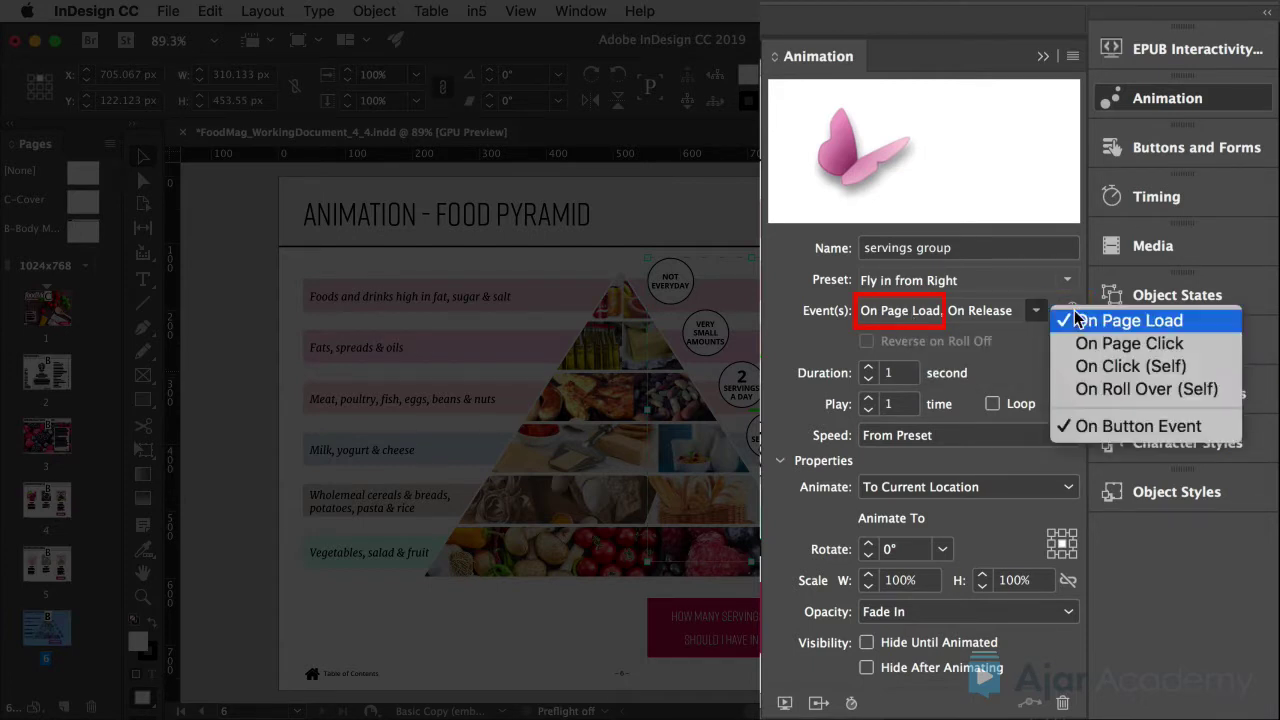
left_click(1128, 321)
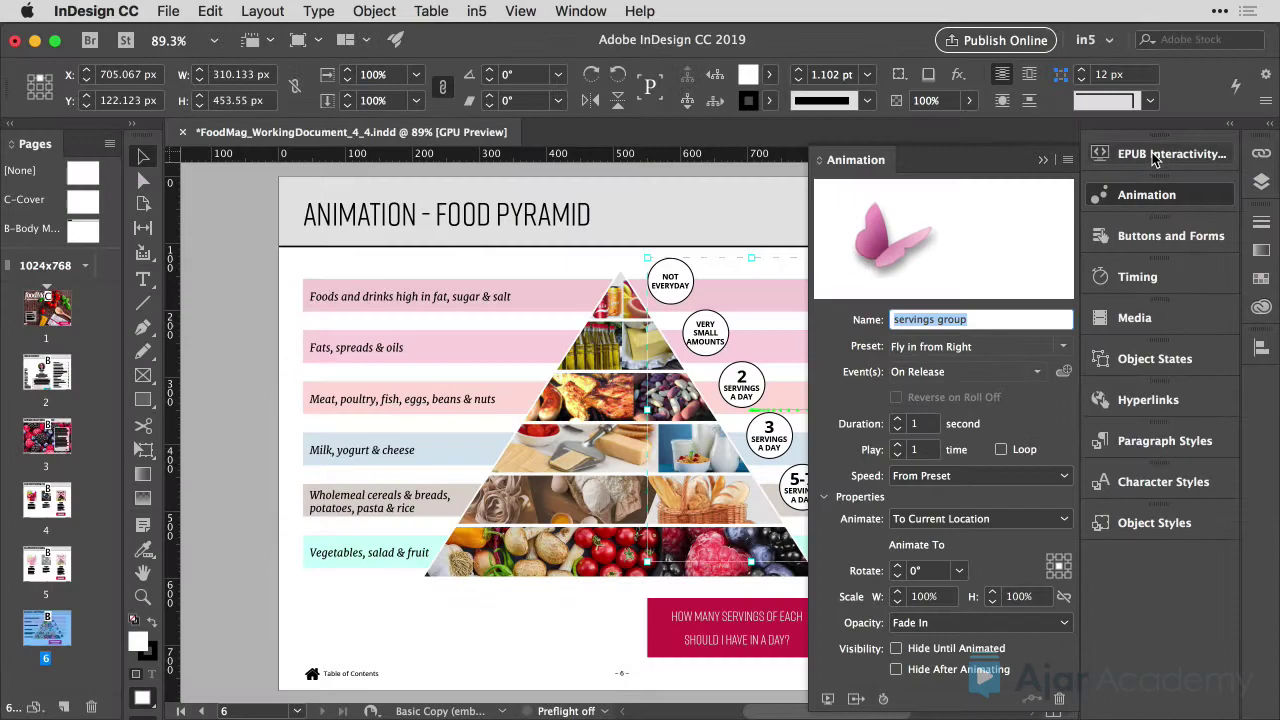
Play the page in the EPUB Interactivity Preview and press the How Many Servings button to confirm the circles appear only then.
left_click(1170, 153)
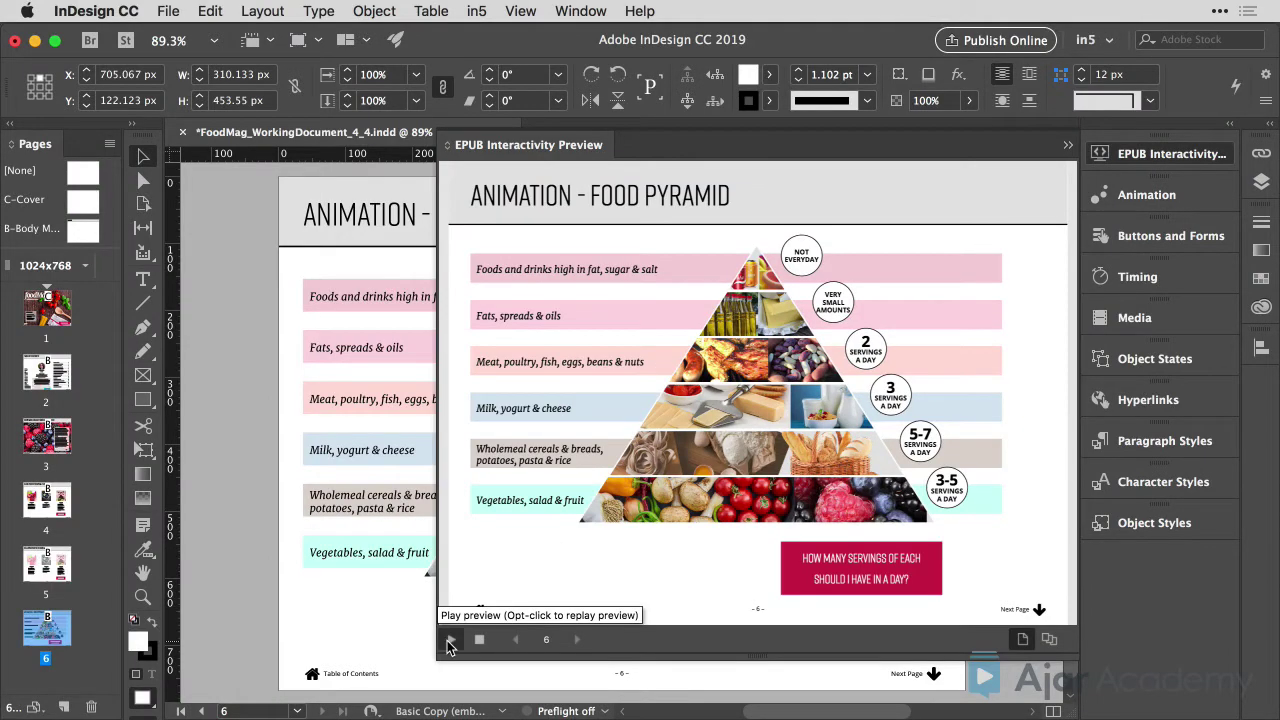
left_click(448, 643)
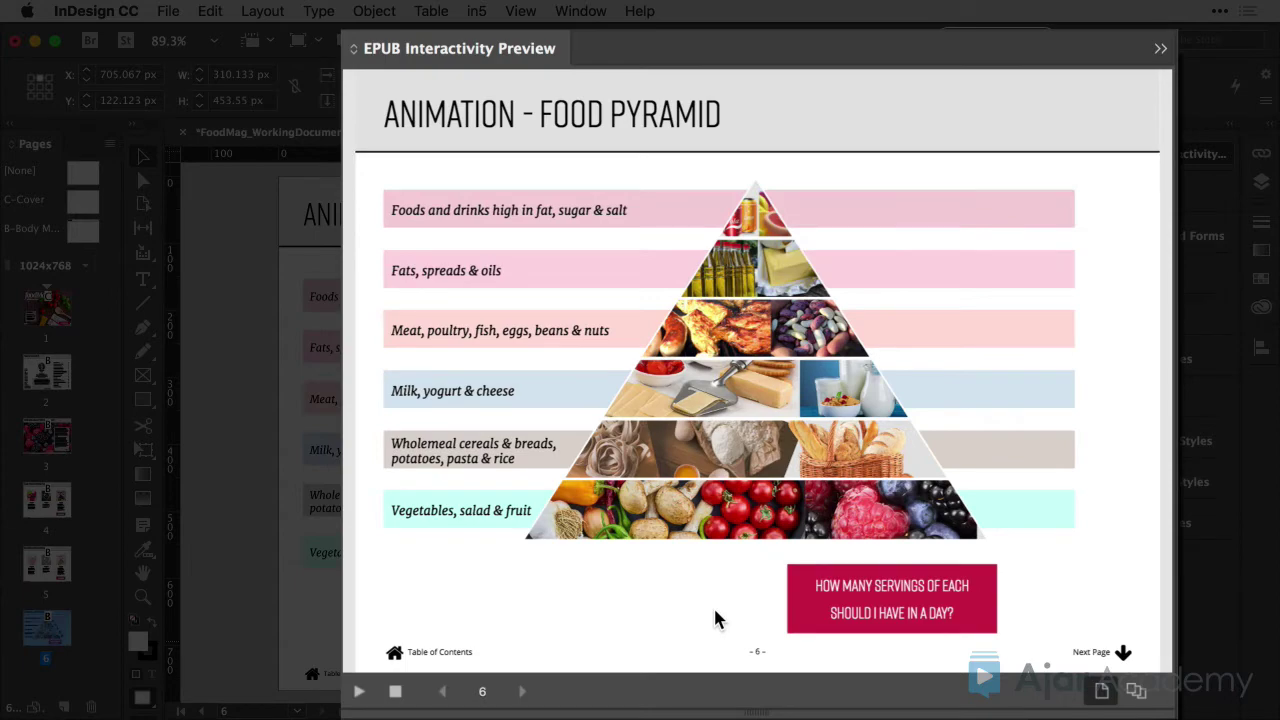
left_click(843, 598)
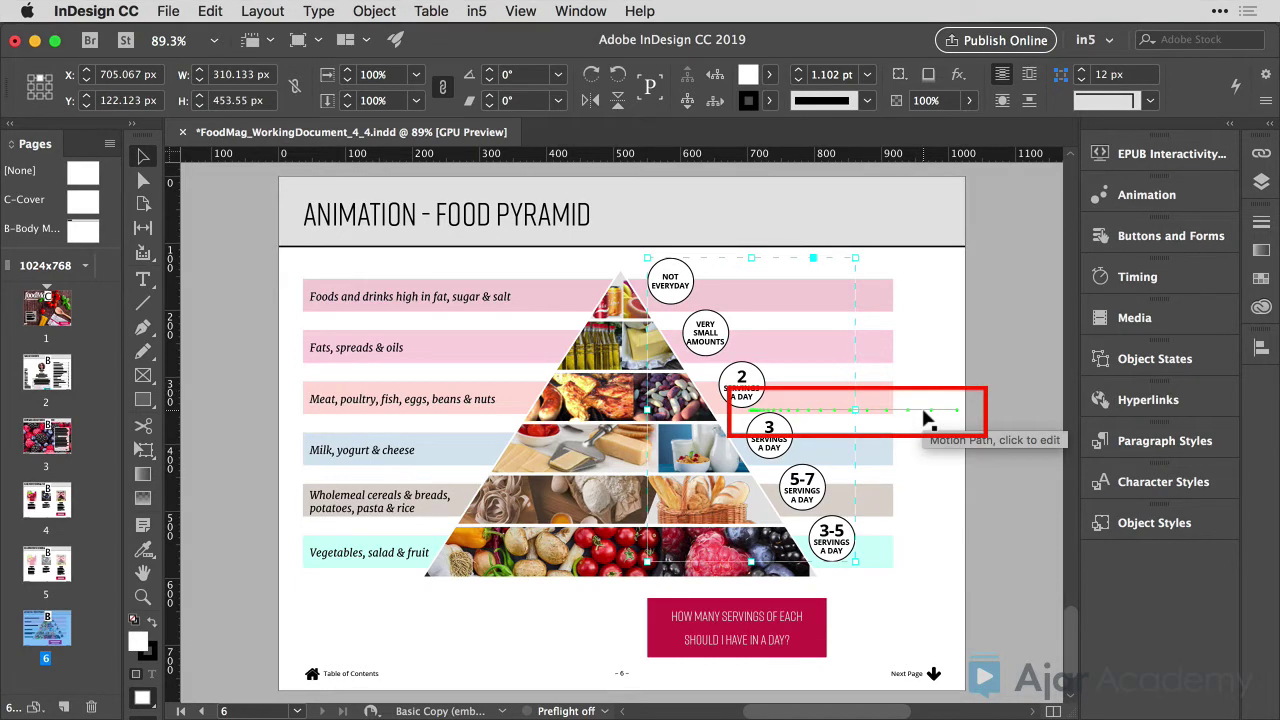
Drag the motion path's end point beyond the page's top-right corner (about X 1116 px, Y 6 px), then reselect the group.
left_click(923, 410)
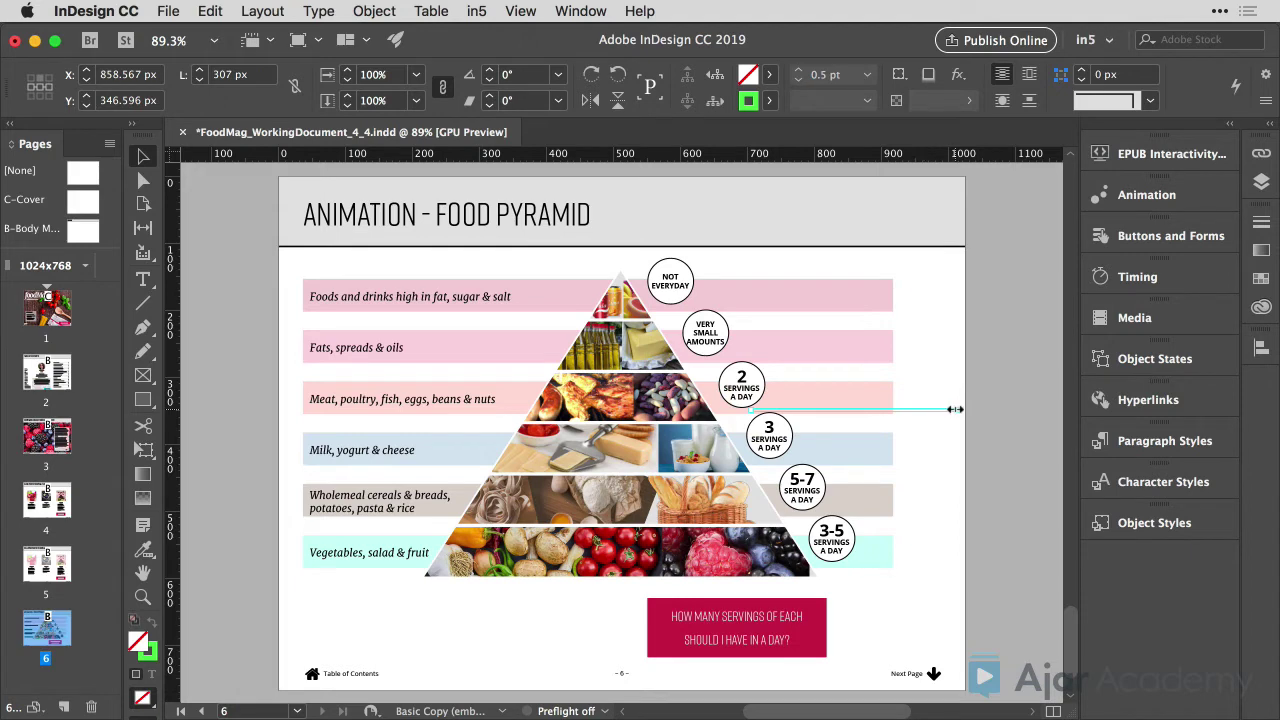
left_click_drag(955, 410, 1001, 410)
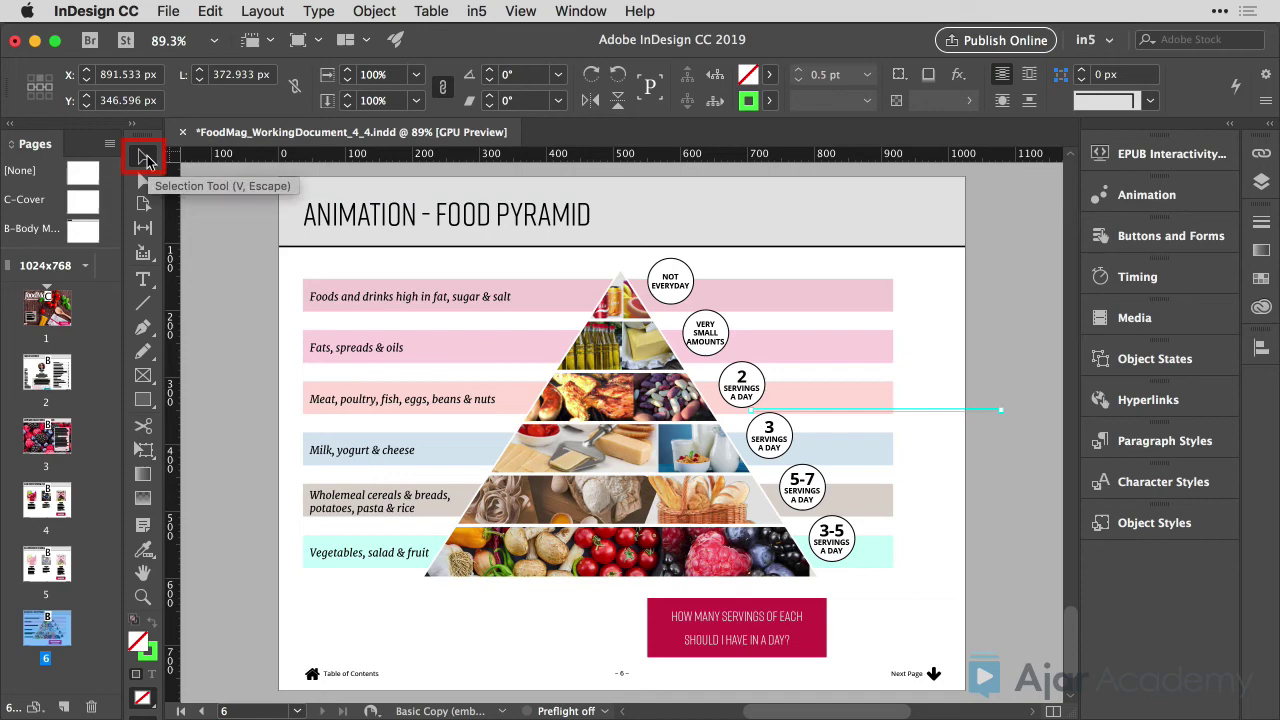
left_click(145, 182)
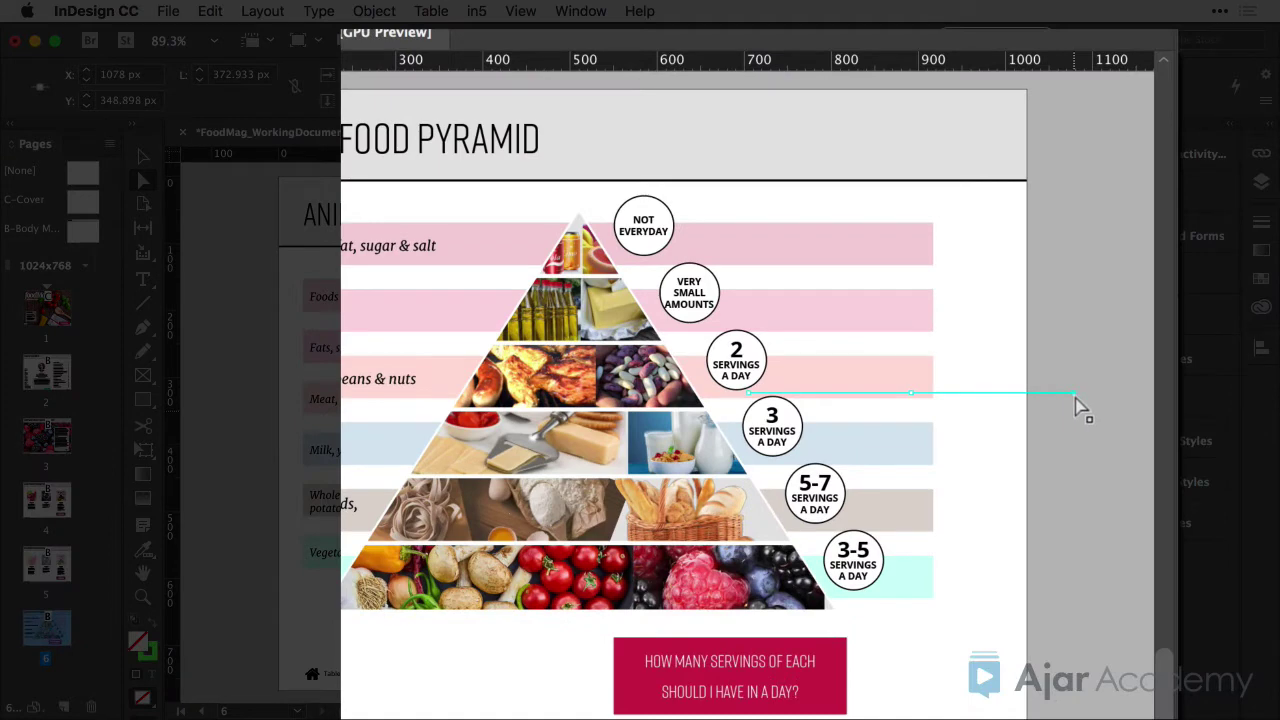
left_click_drag(1041, 414, 1107, 98)
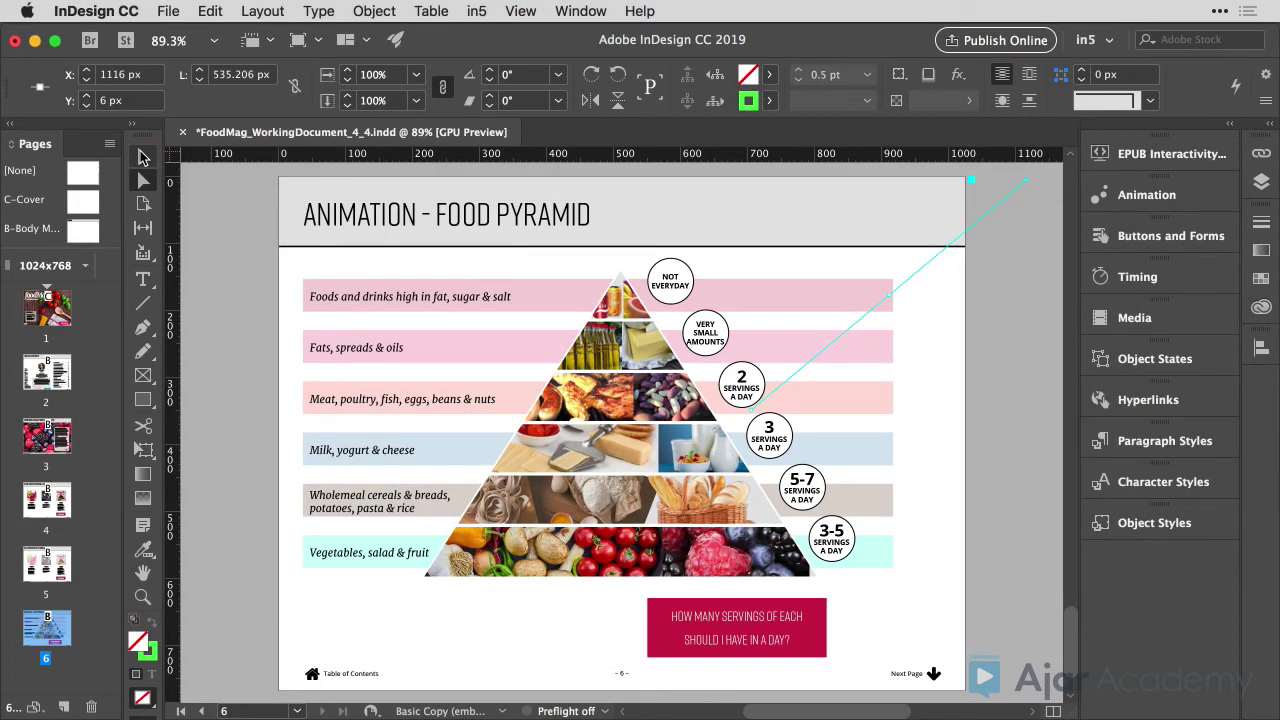
left_click(143, 157)
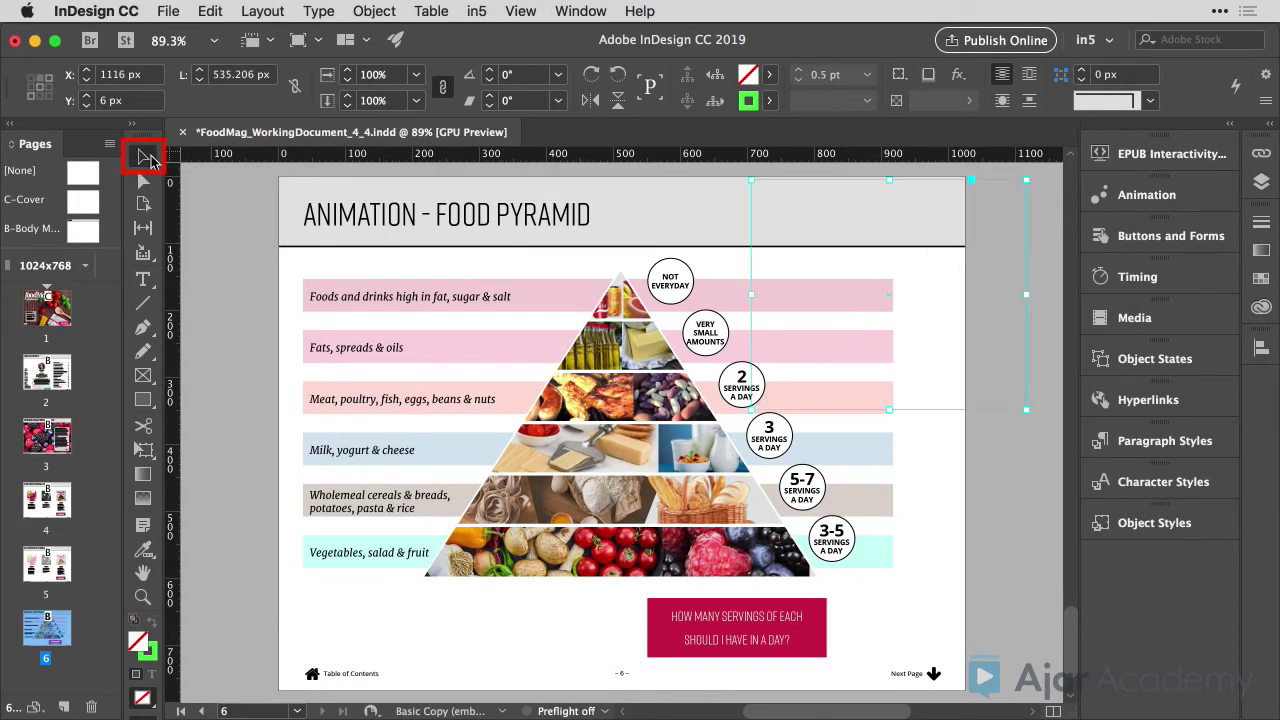
left_click(704, 340)
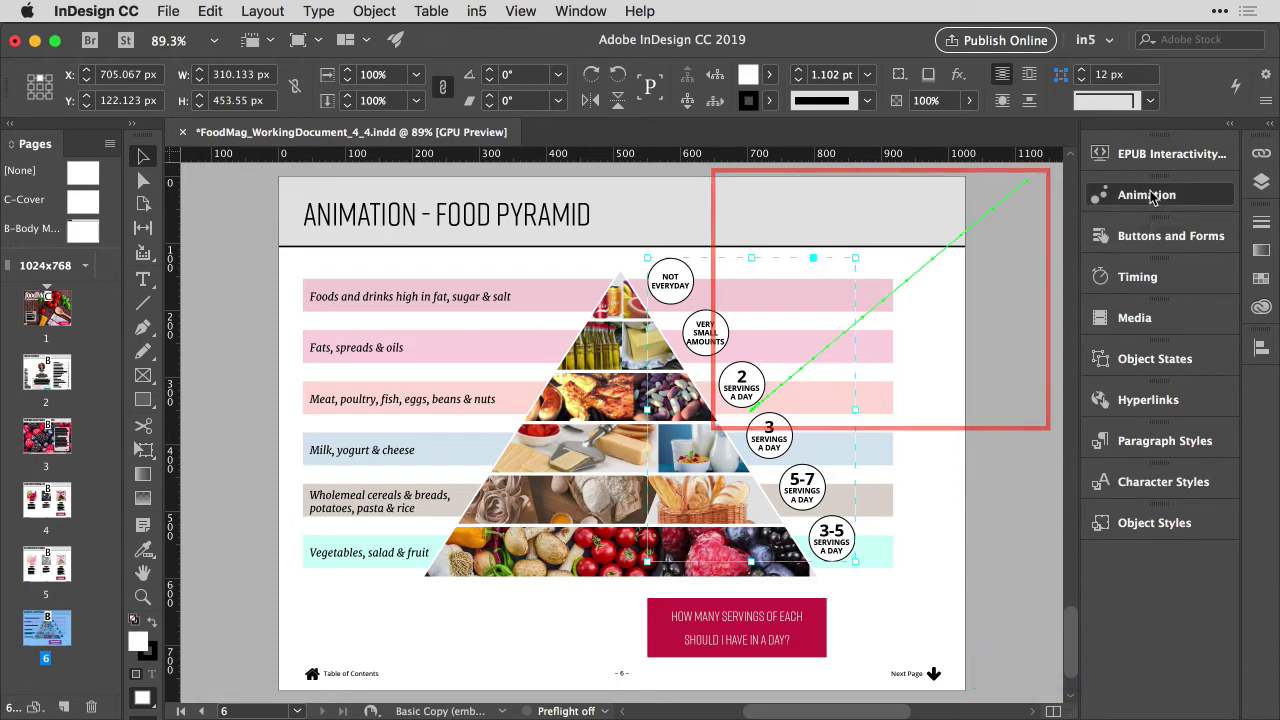
left_click(1120, 195)
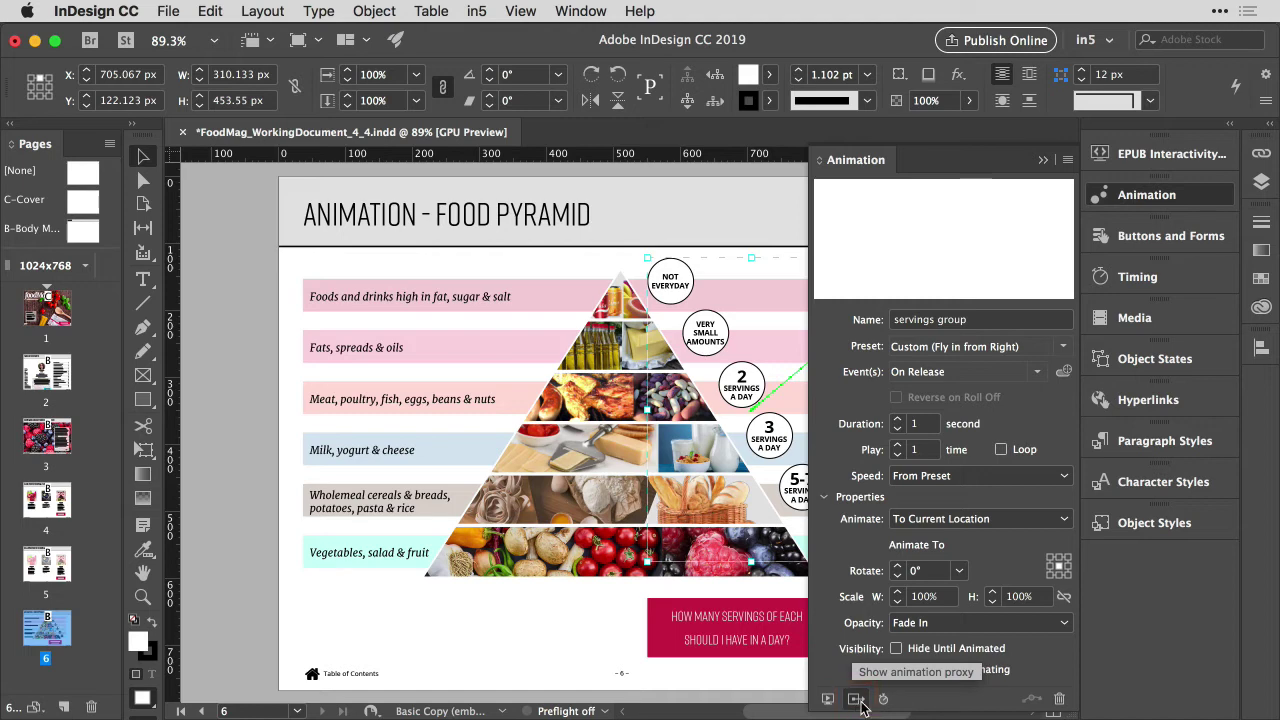
left_click(868, 160)
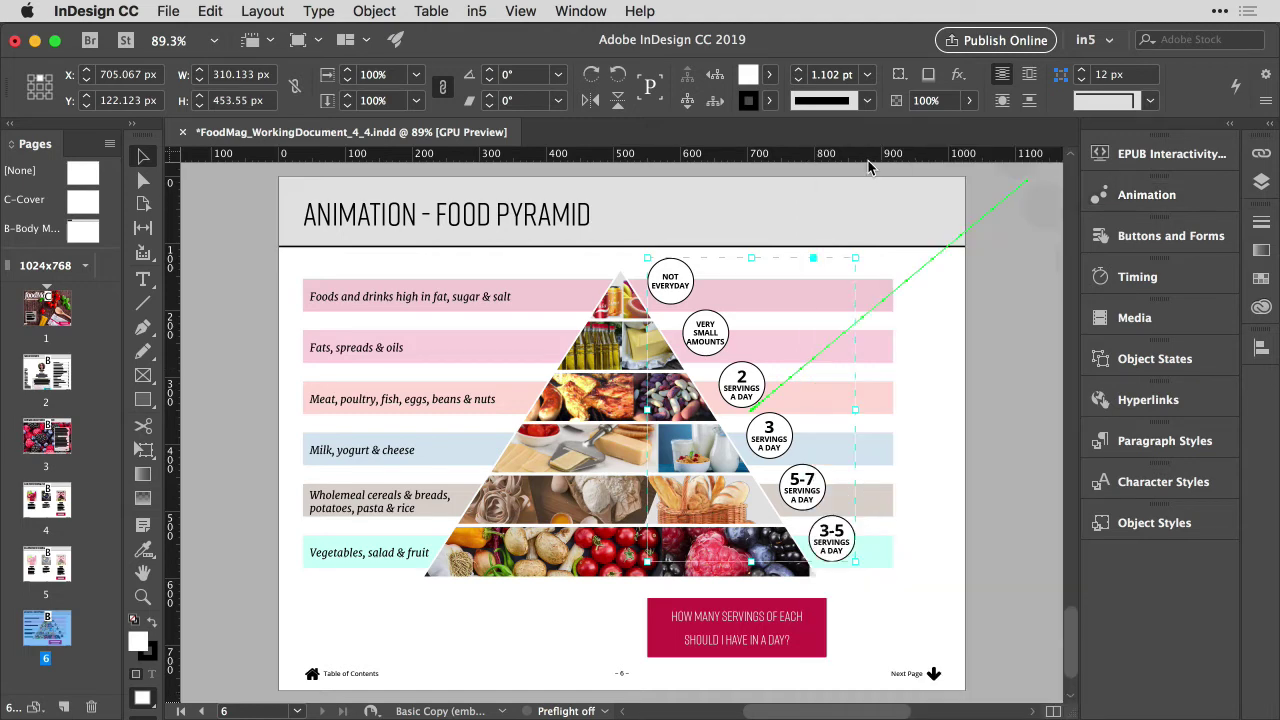
left_click_drag(936, 276, 748, 393)
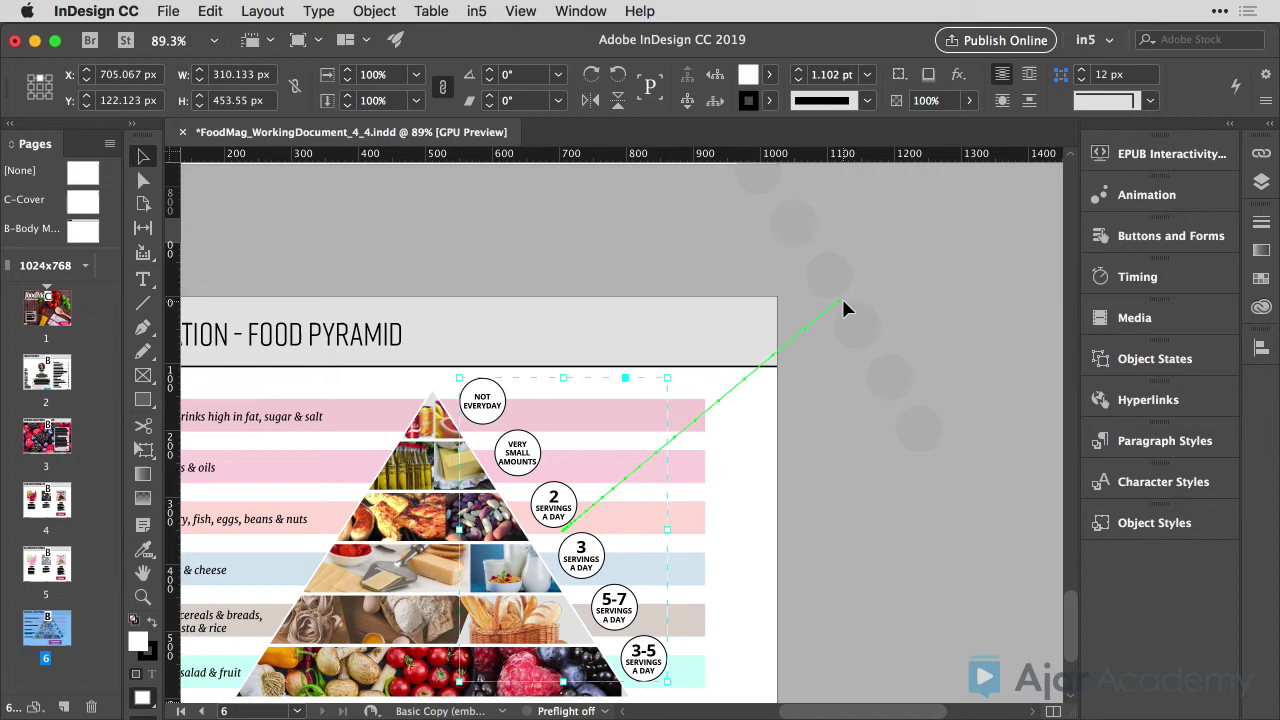
key("super+0")
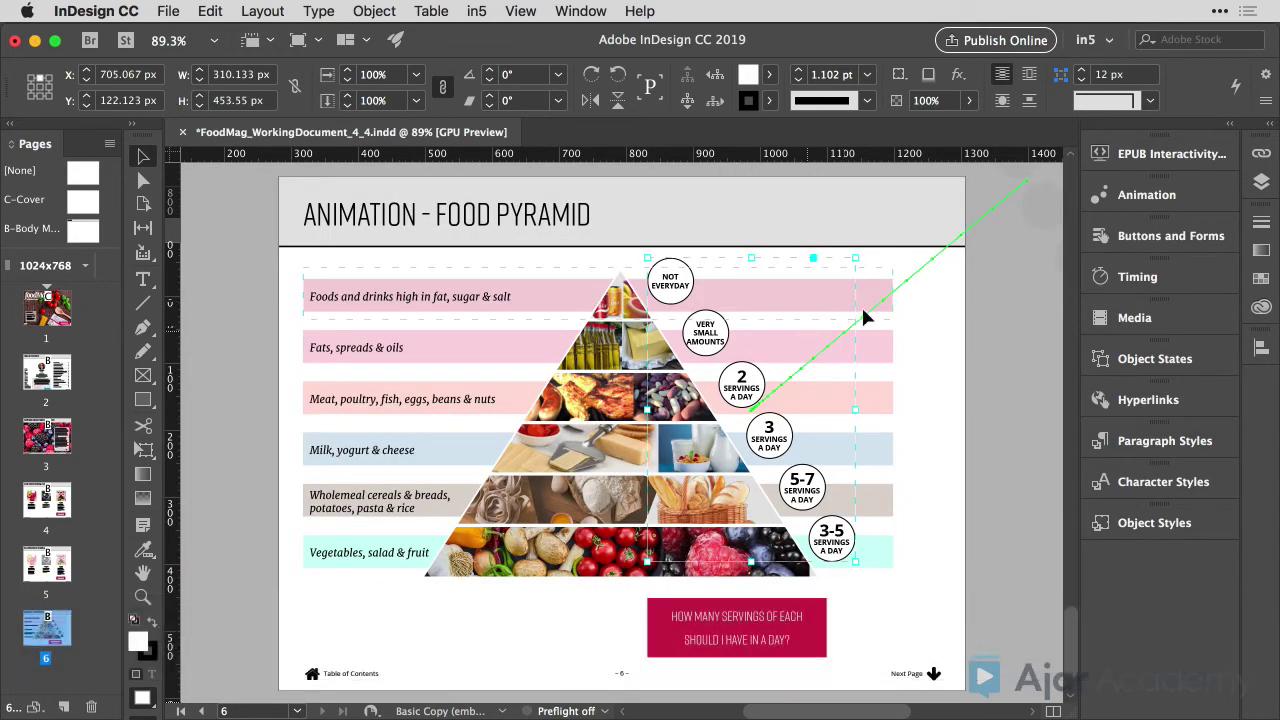
Replay the page in the EPUB Interactivity Preview and press the servings button to see the circles fly in diagonally.
left_click(1165, 153)
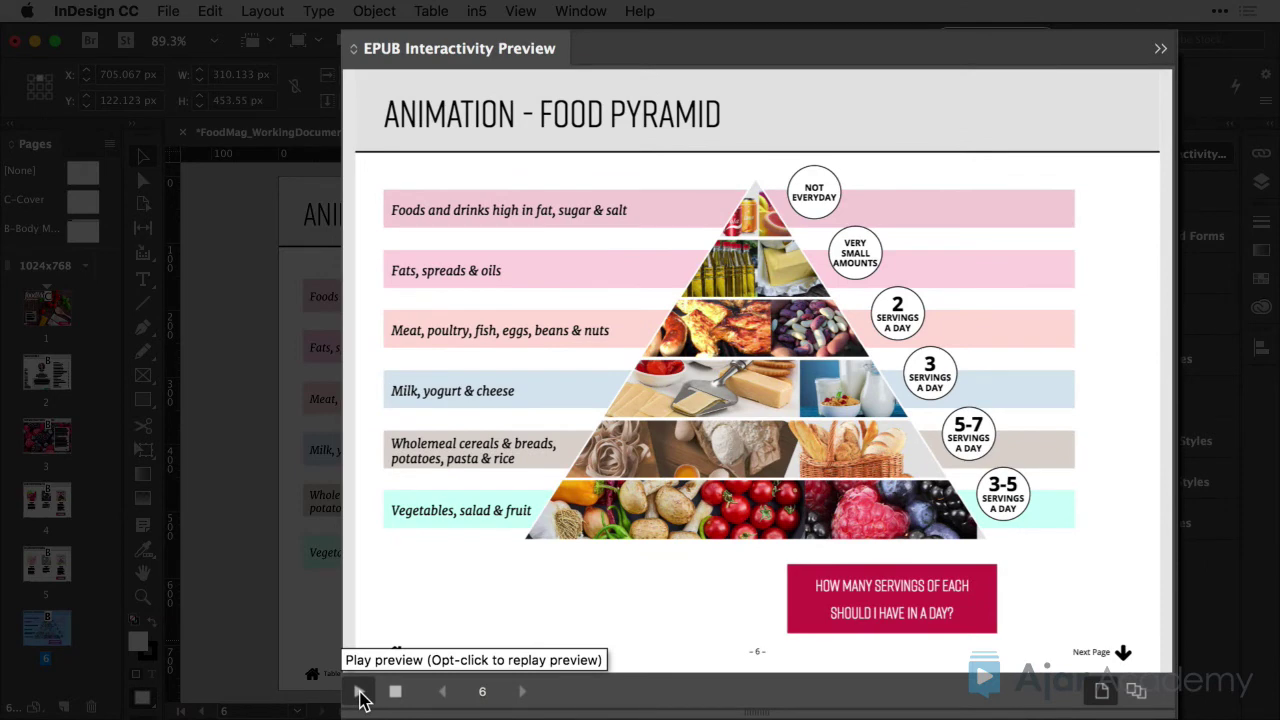
left_click(360, 692)
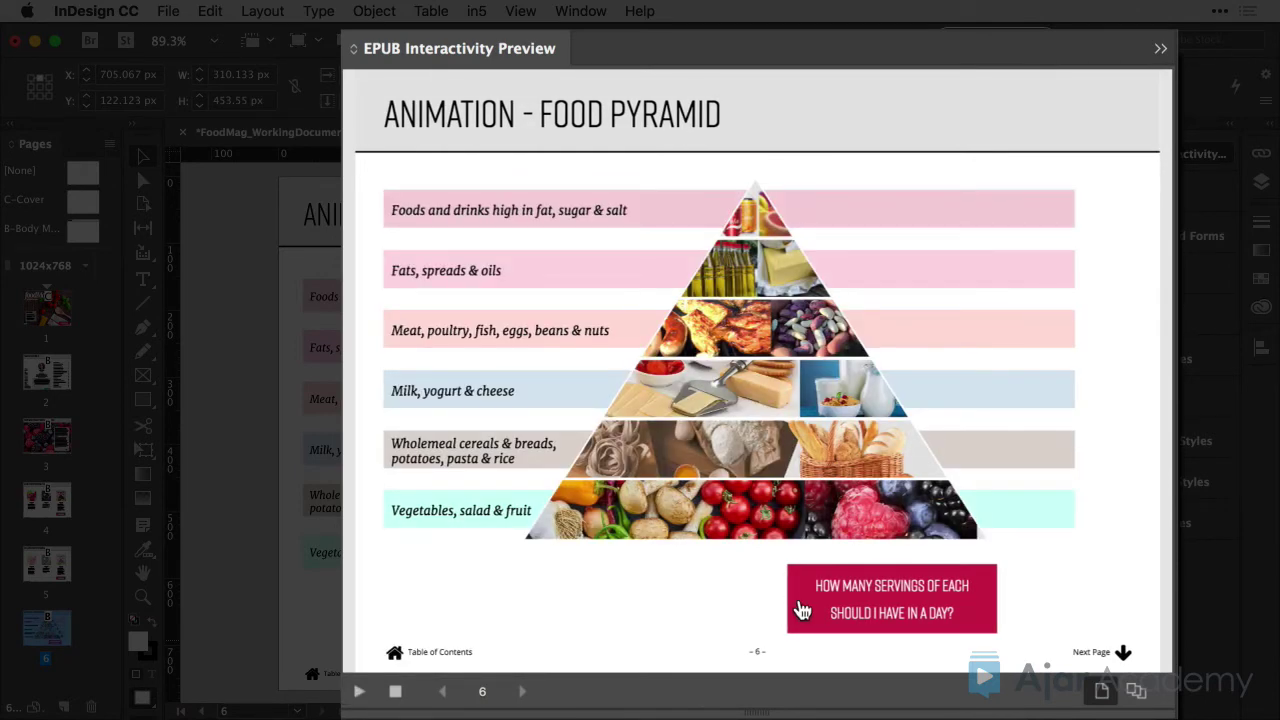
left_click(840, 609)
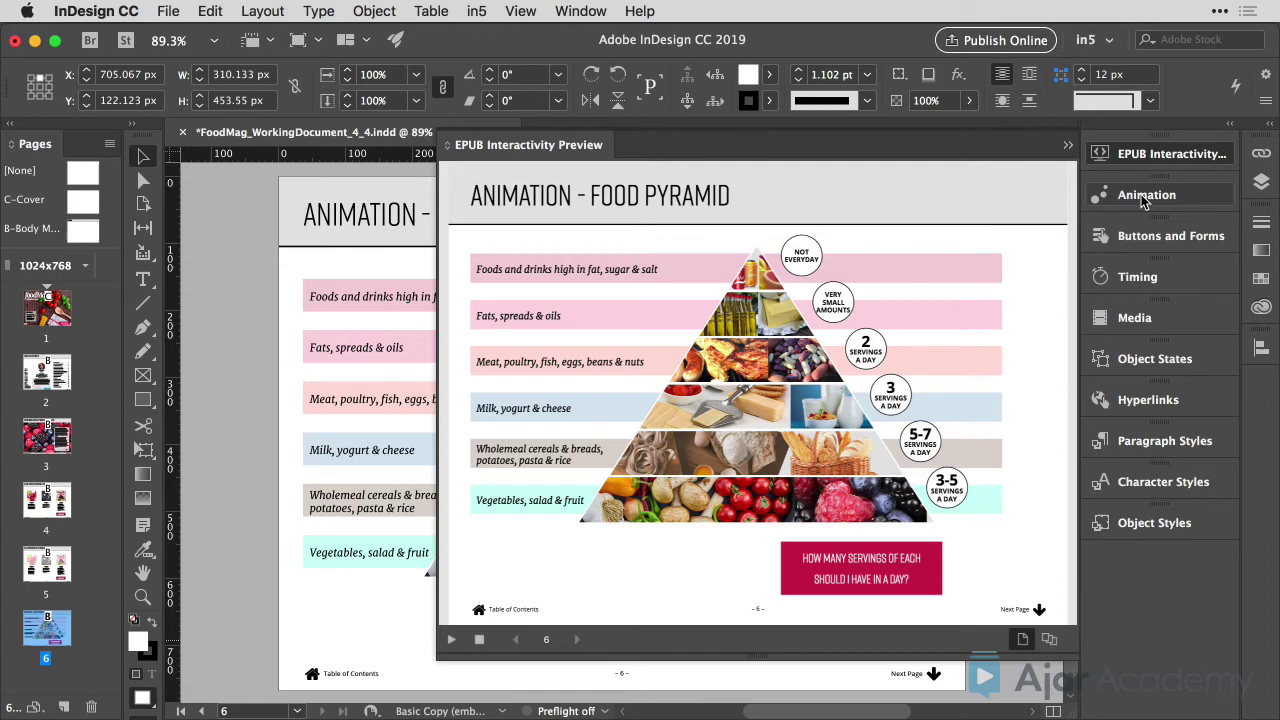
Set the fly-in Duration to 2 seconds and test it by pressing the servings button in the preview.
left_click(1147, 195)
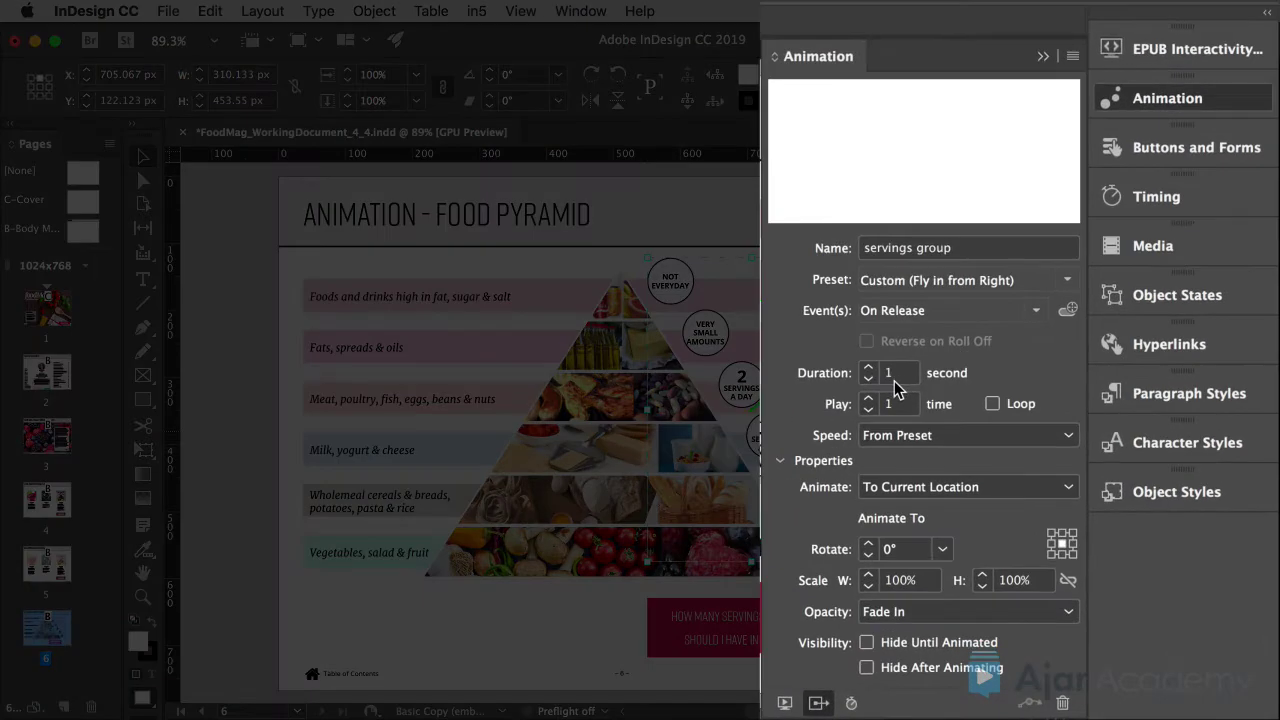
double_click(886, 374)
type("2")
key("Return")
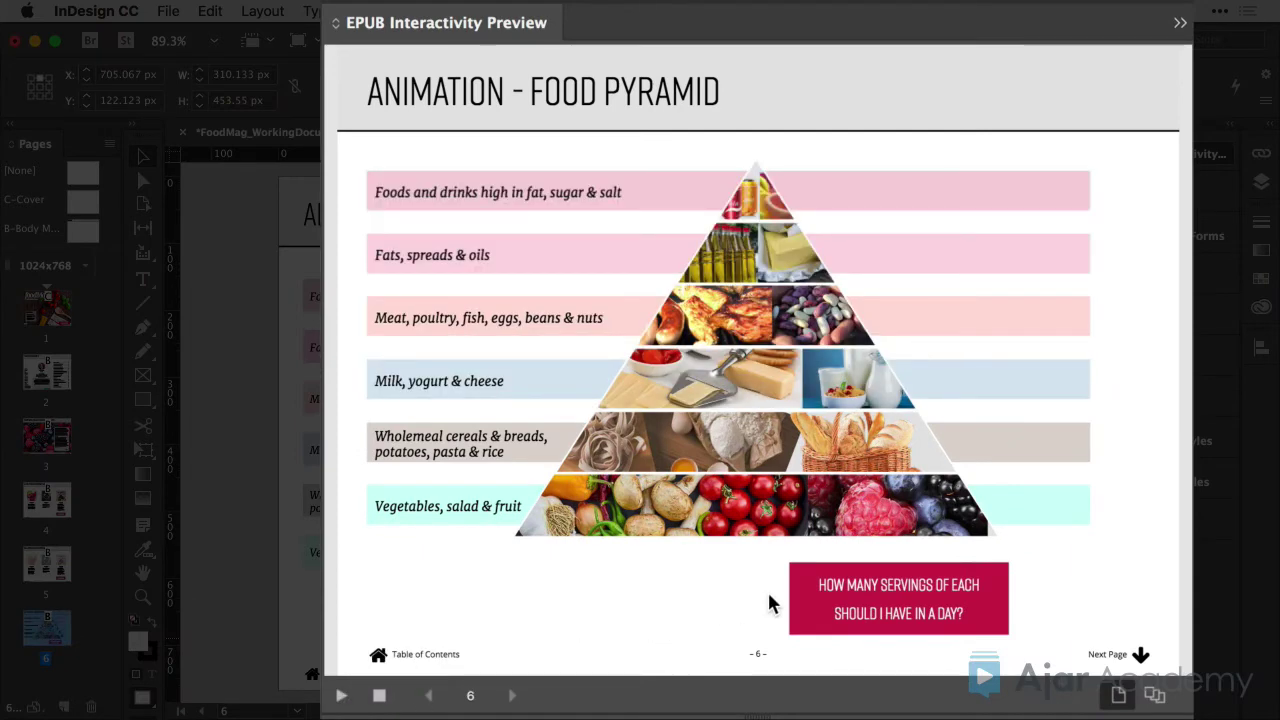
left_click(887, 603)
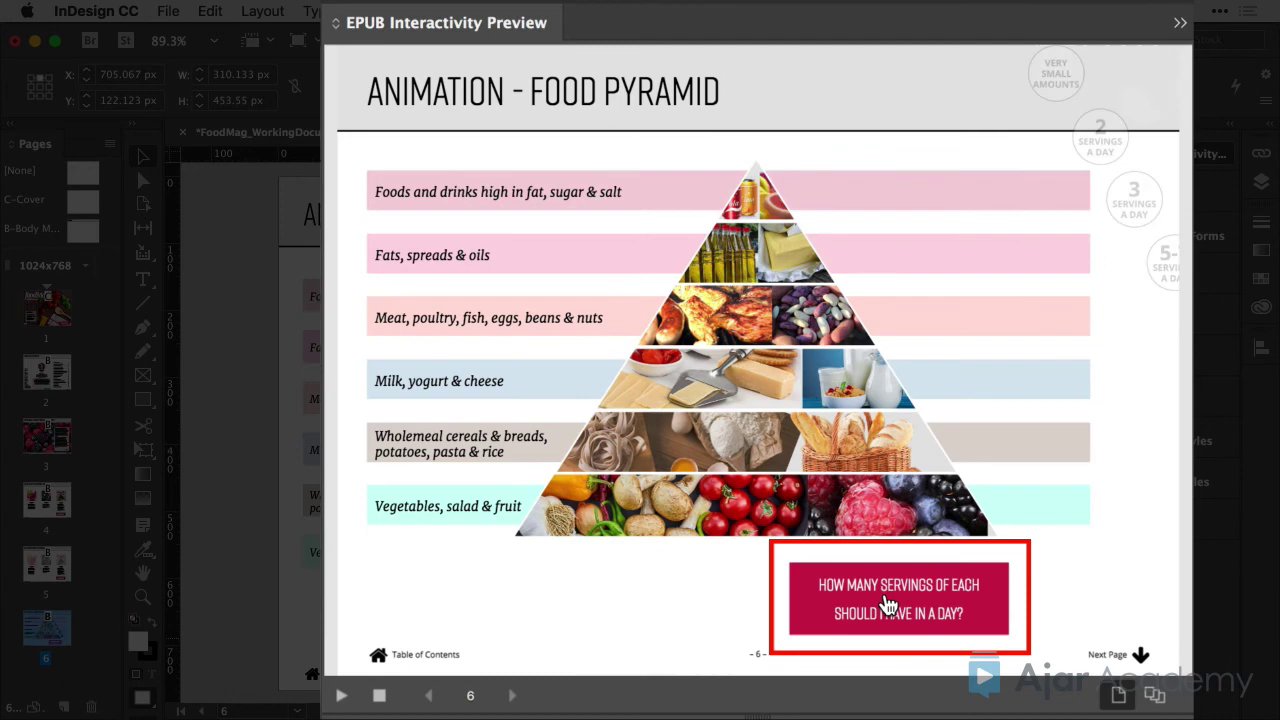